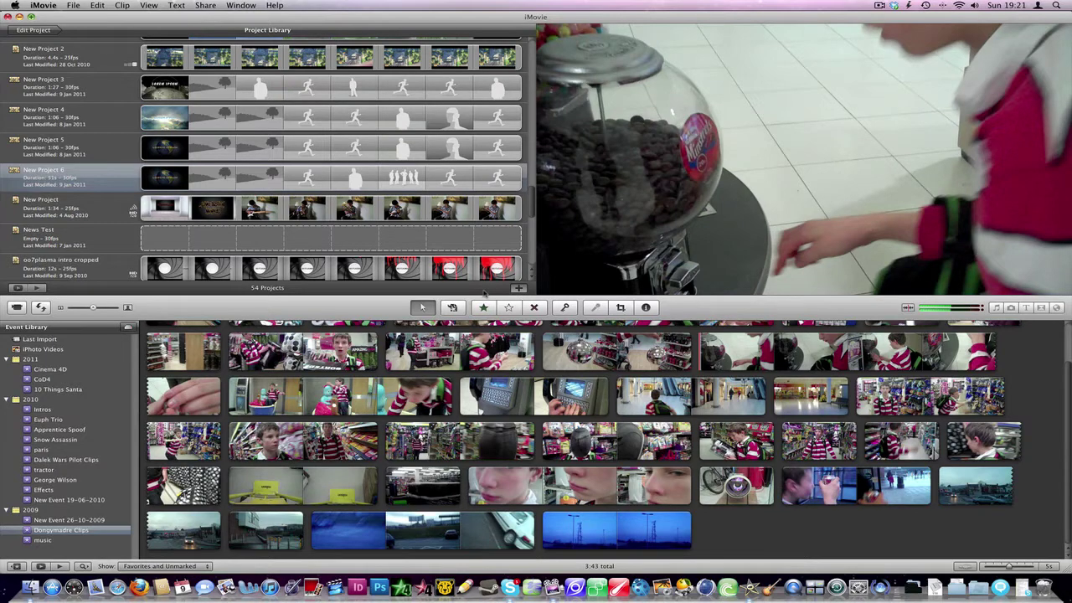
# Step: Create a new project named Dongymadre based on the Spy movie trailer
pyautogui.press('super+n')
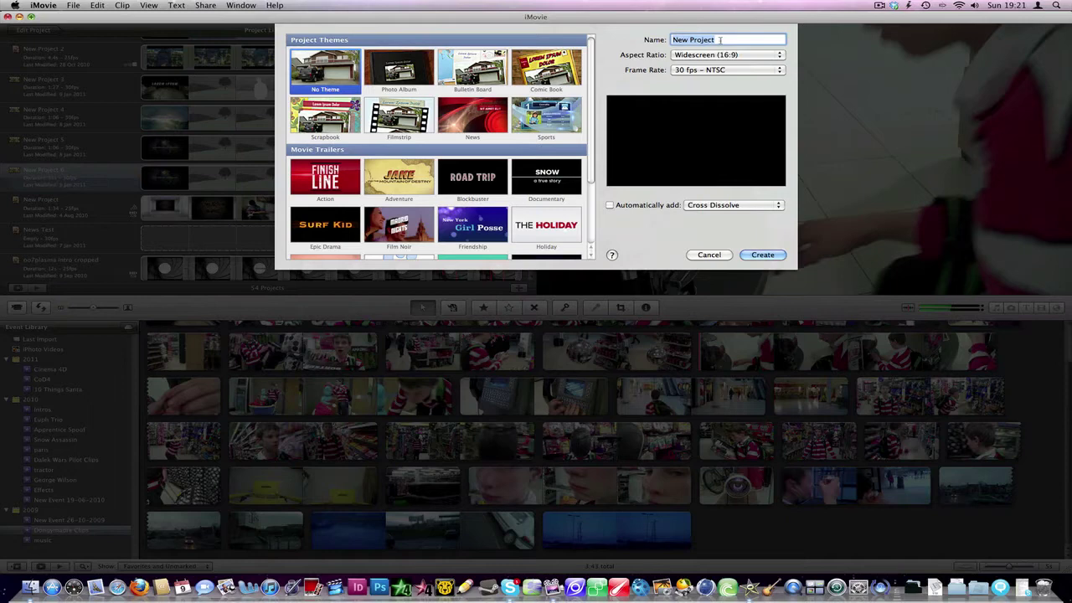
pyautogui.write('Dongymadre')
pyautogui.scroll(-5, 593, 151)
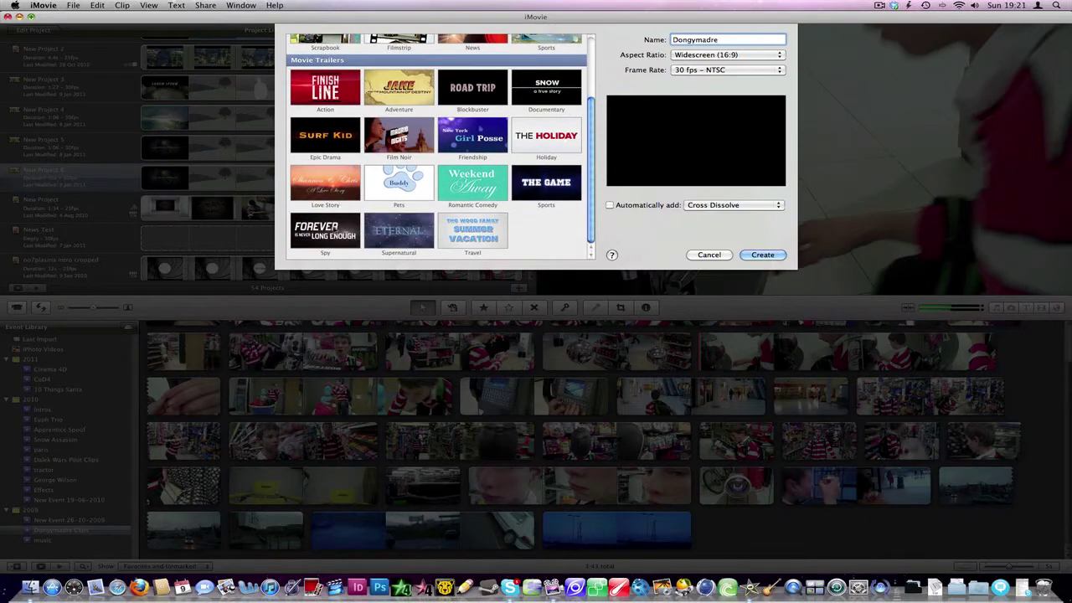
pyautogui.click(333, 231)
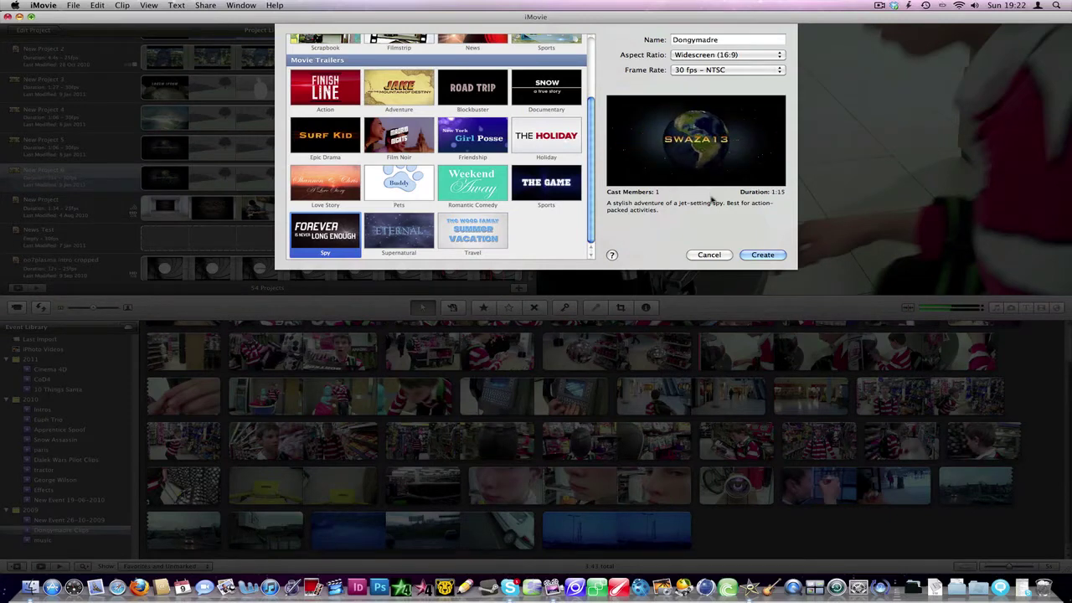
pyautogui.press('XF86AudioLowerVolume')
pyautogui.press('XF86AudioLowerVolume')
pyautogui.press('XF86AudioLowerVolume')
pyautogui.press('XF86AudioLowerVolume')
pyautogui.press('XF86AudioLowerVolume')
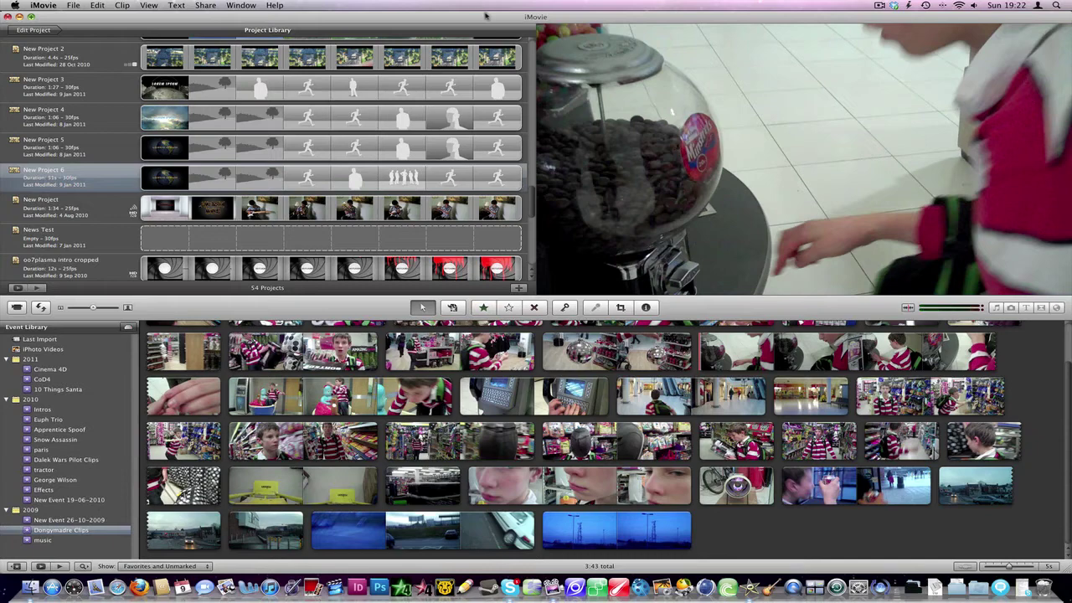
pyautogui.press('space')
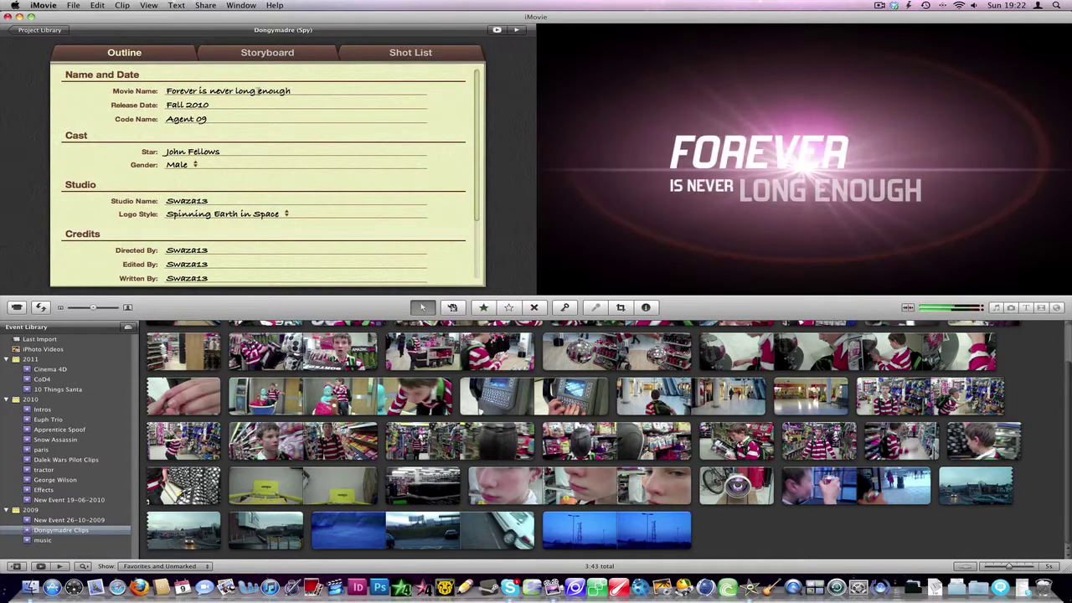
# Step: Set the three parts of the trailer's movie name to "Agent", "Dongymadre" and "Is Back"
pyautogui.click(290, 91)
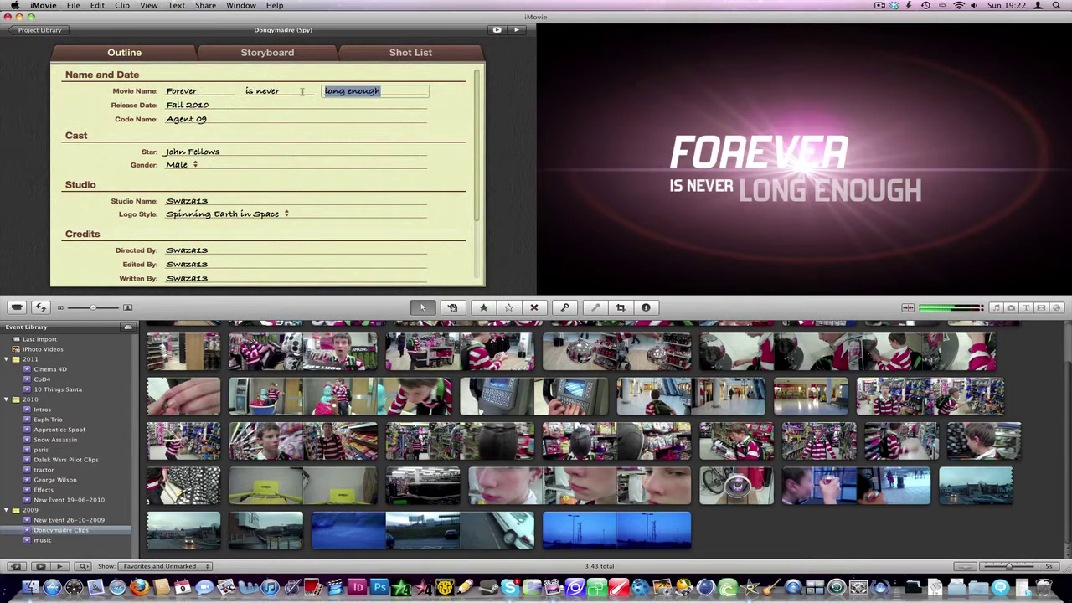
pyautogui.click(207, 93)
pyautogui.press('super+a')
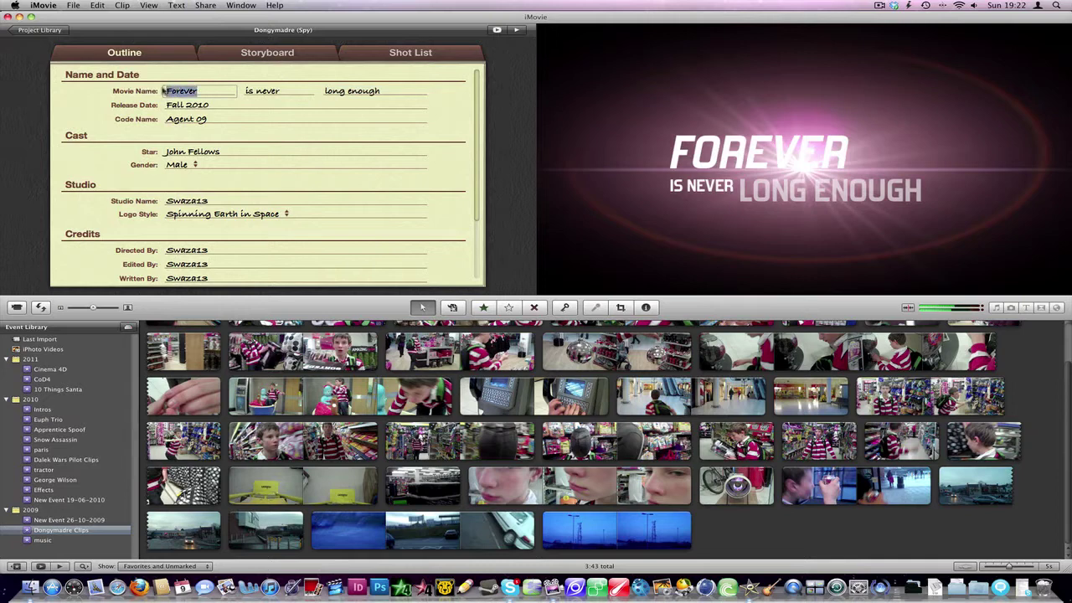
pyautogui.write('Agent')
pyautogui.press('Tab')
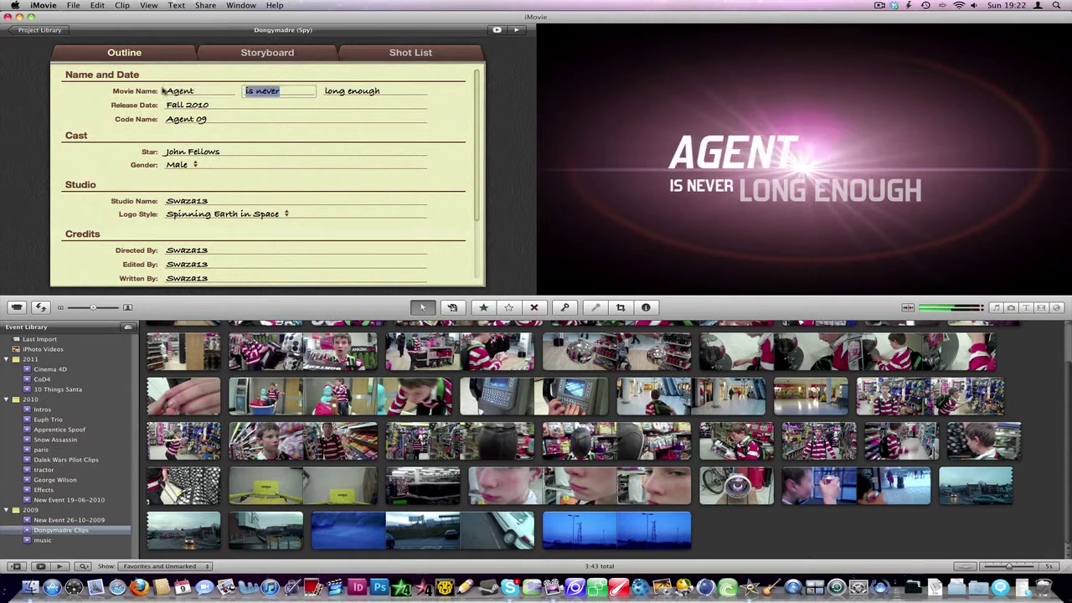
pyautogui.write('Dongymadre')
pyautogui.press('Tab')
pyautogui.write('Is')
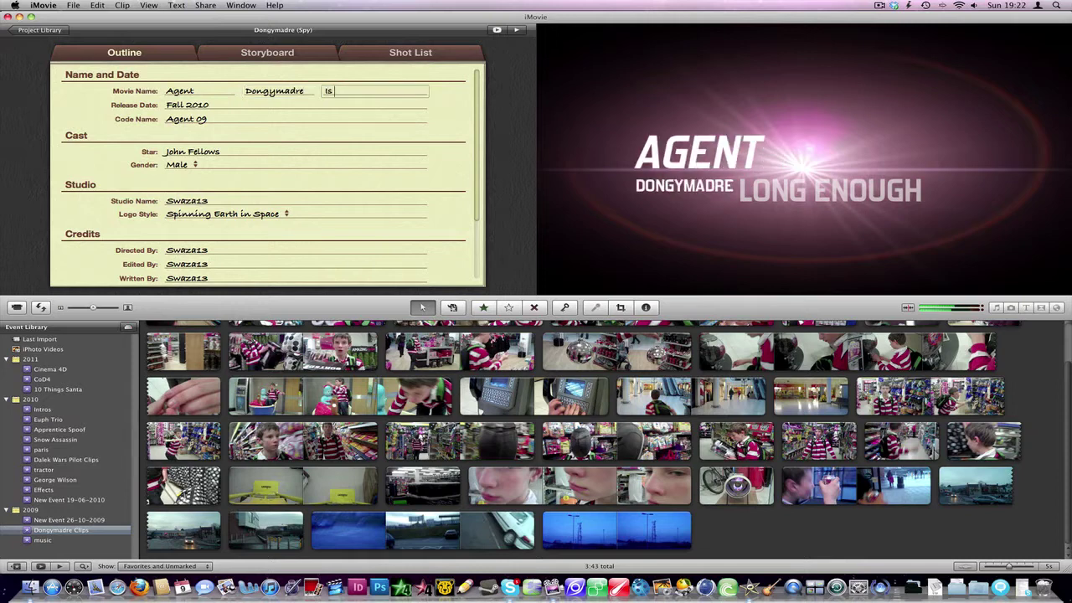
pyautogui.write(' Back')
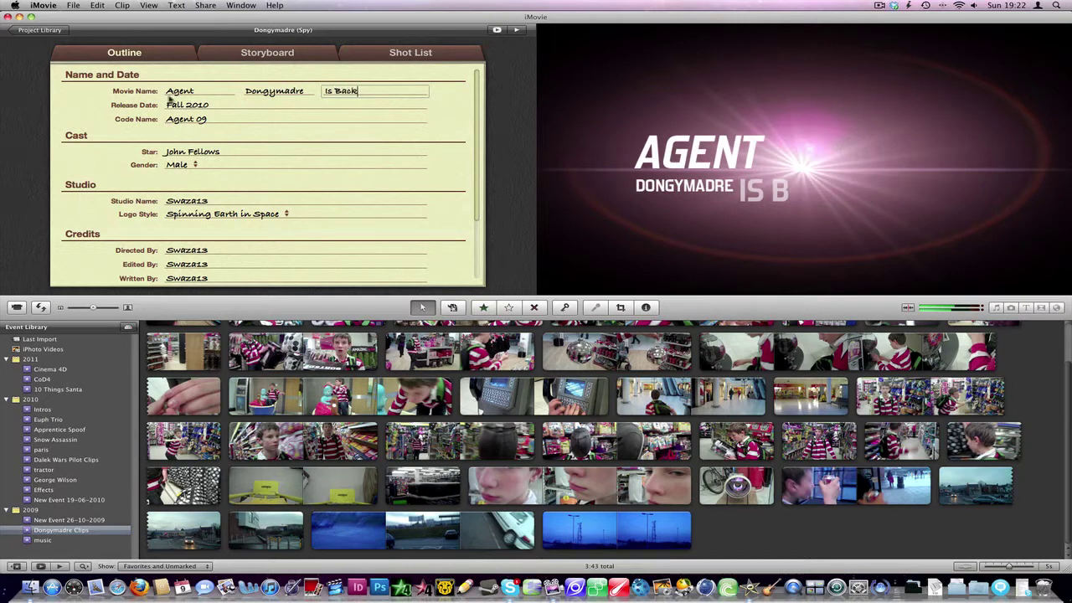
# Step: Set the trailer's release date to 2011 and its cast star to Dongymadre
pyautogui.click(215, 105)
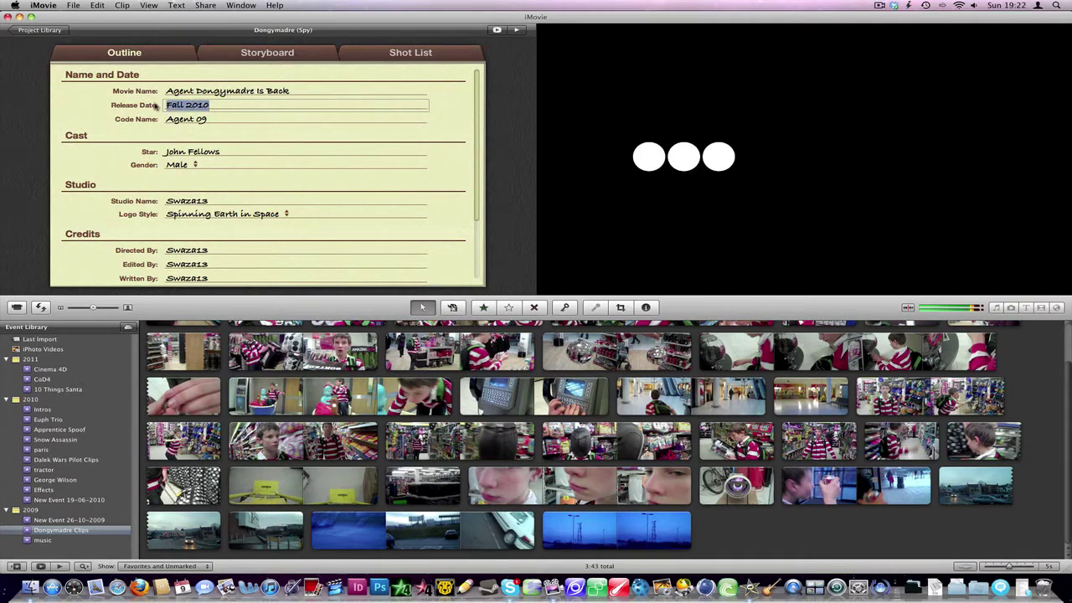
pyautogui.write('2011')
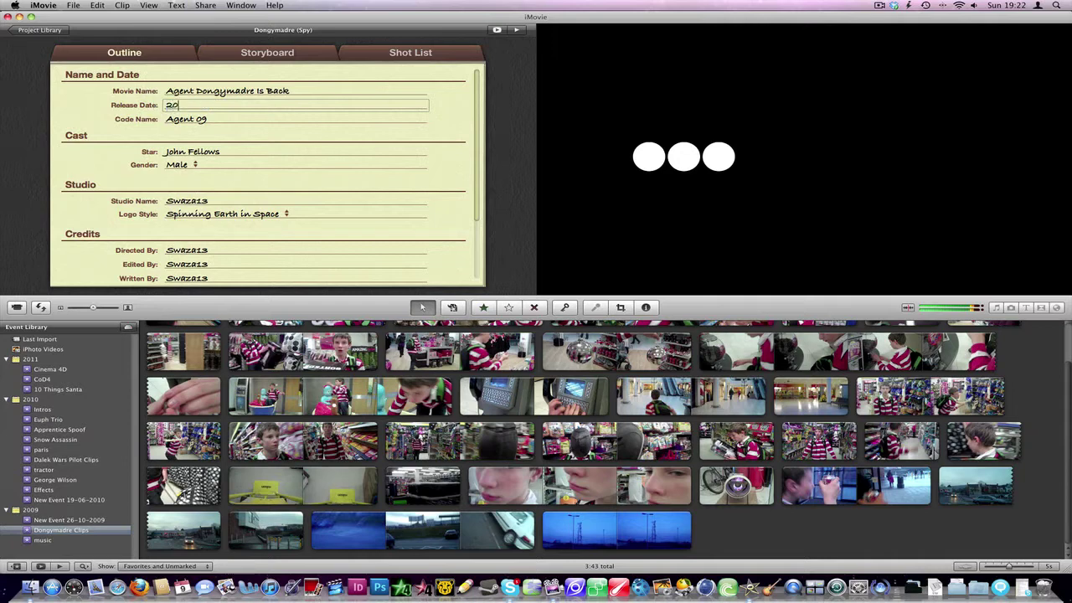
pyautogui.click(210, 120)
pyautogui.click(211, 119)
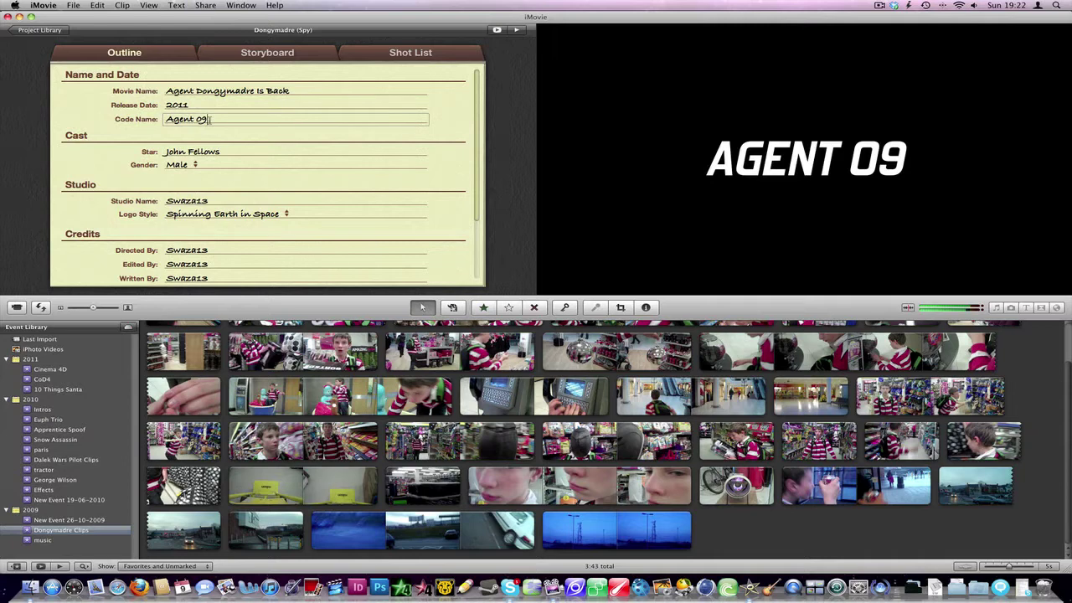
pyautogui.click(182, 165)
pyautogui.click(182, 165)
pyautogui.press('Tab')
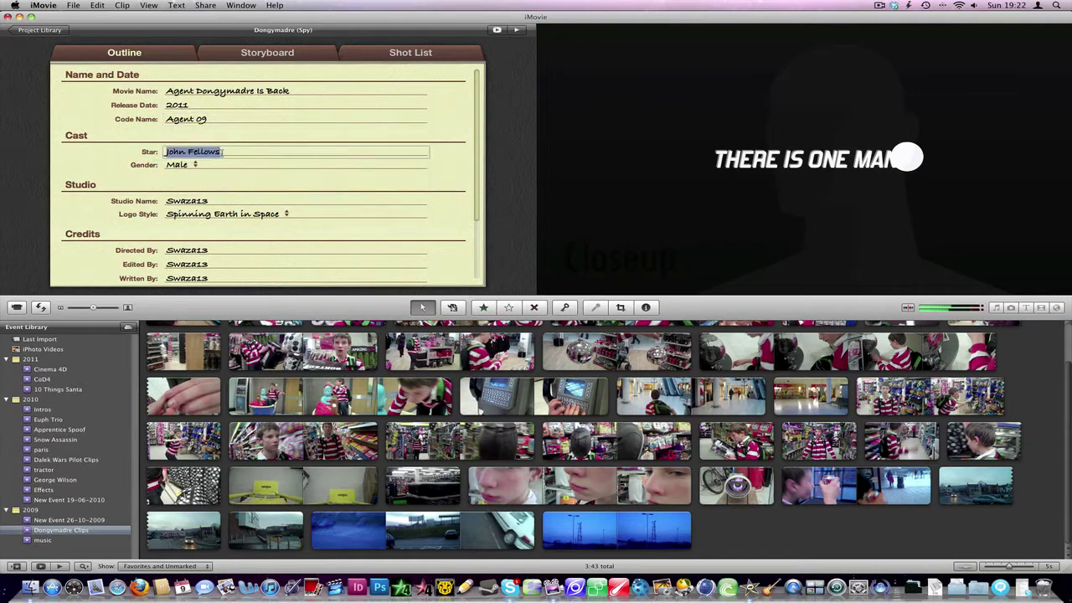
pyautogui.write('Dongymadre')
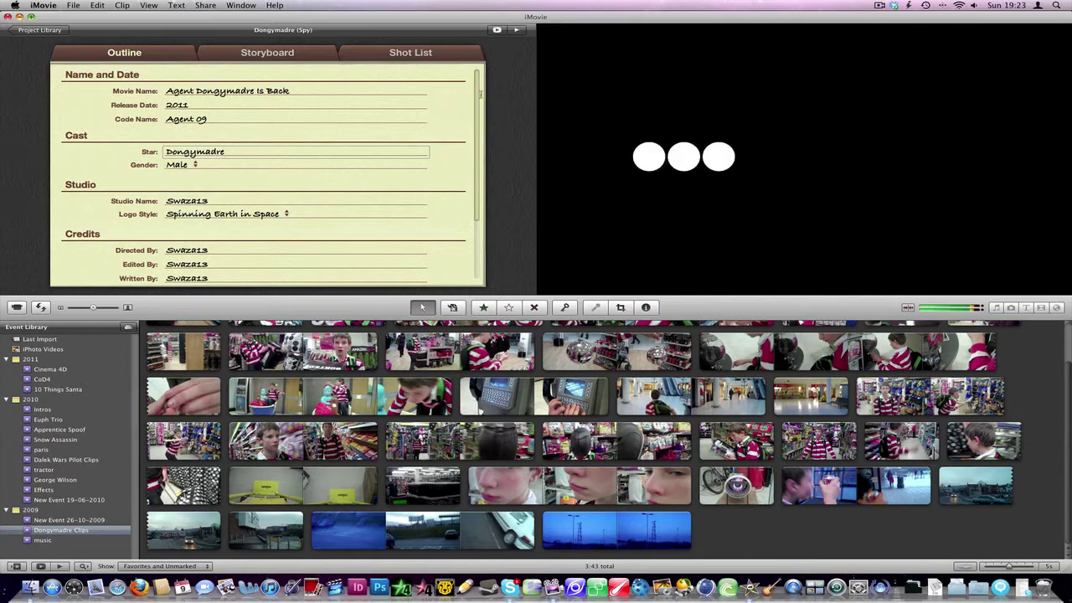
# Step: Try the Sun Rays Through Clouds studio logo style, and set it back to Spinning Earth in Space
pyautogui.moveTo(479, 99); pyautogui.dragTo(483, 162)
pyautogui.press('F9')
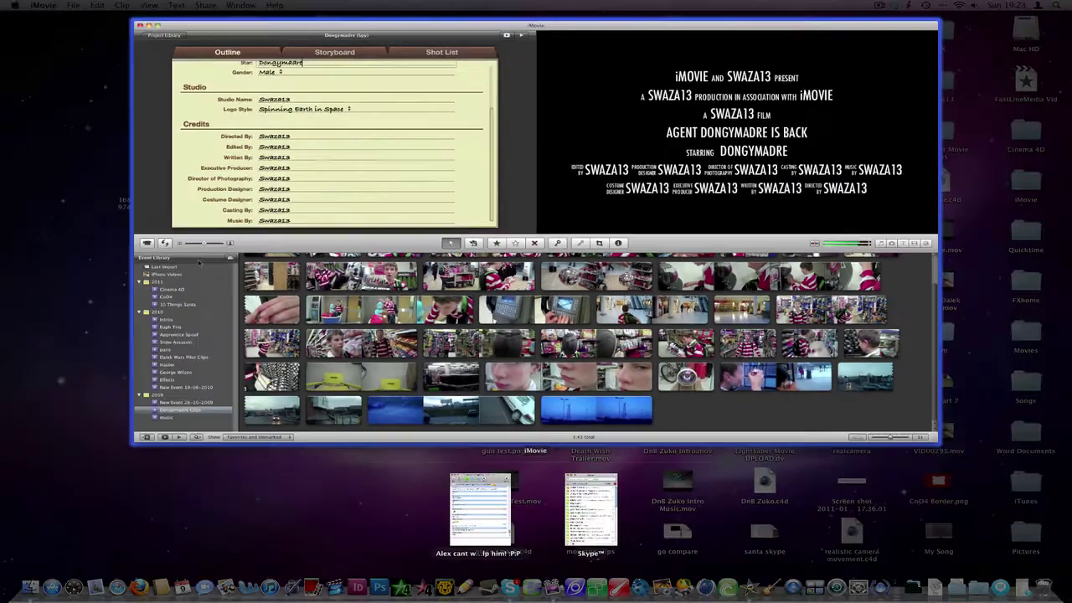
pyautogui.click(231, 220)
pyautogui.click(188, 130)
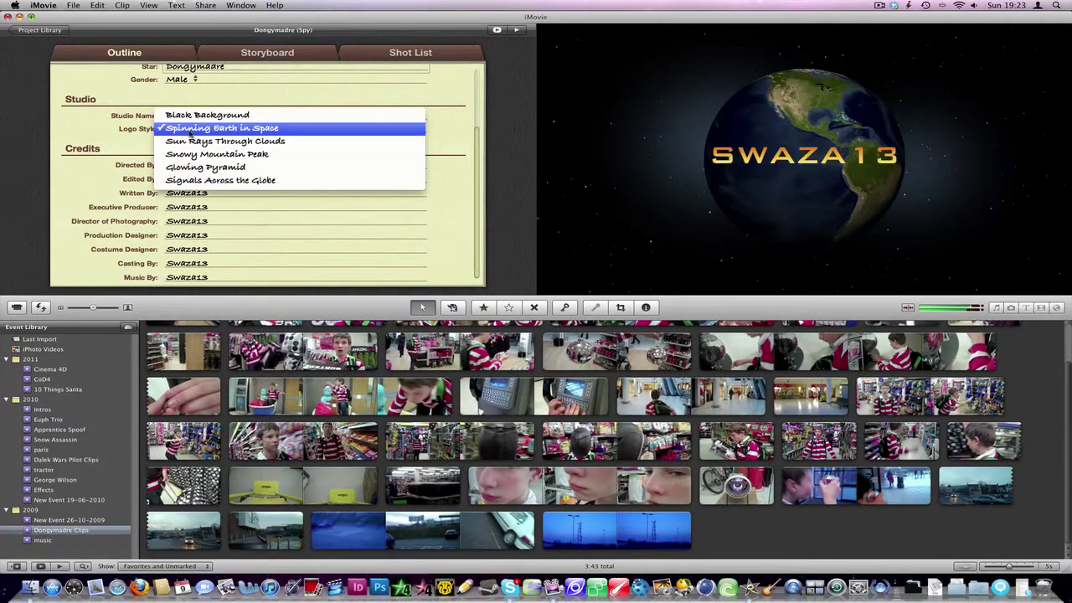
pyautogui.click(214, 128)
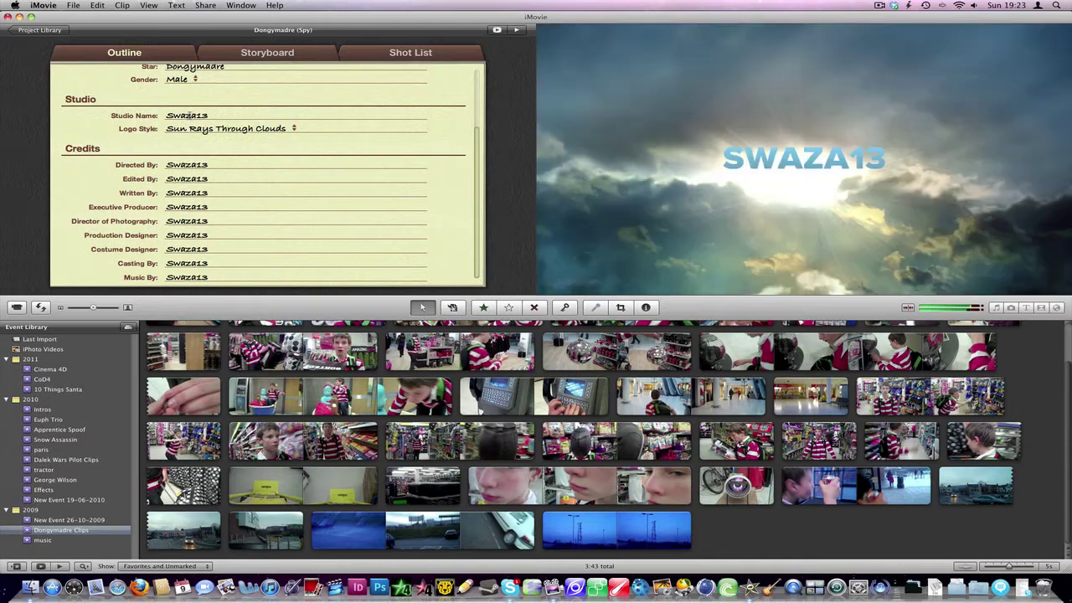
pyautogui.click(191, 128)
pyautogui.click(211, 117)
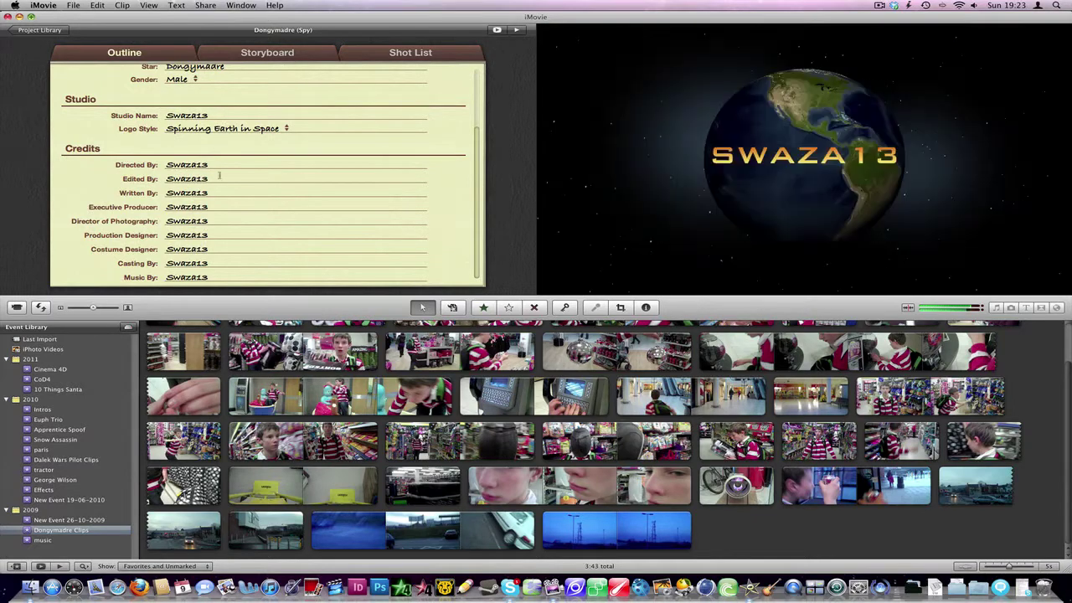
# Step: Open the trailer's storyboard and look through its title lines and placeholder shots down to the credits
pyautogui.click(268, 53)
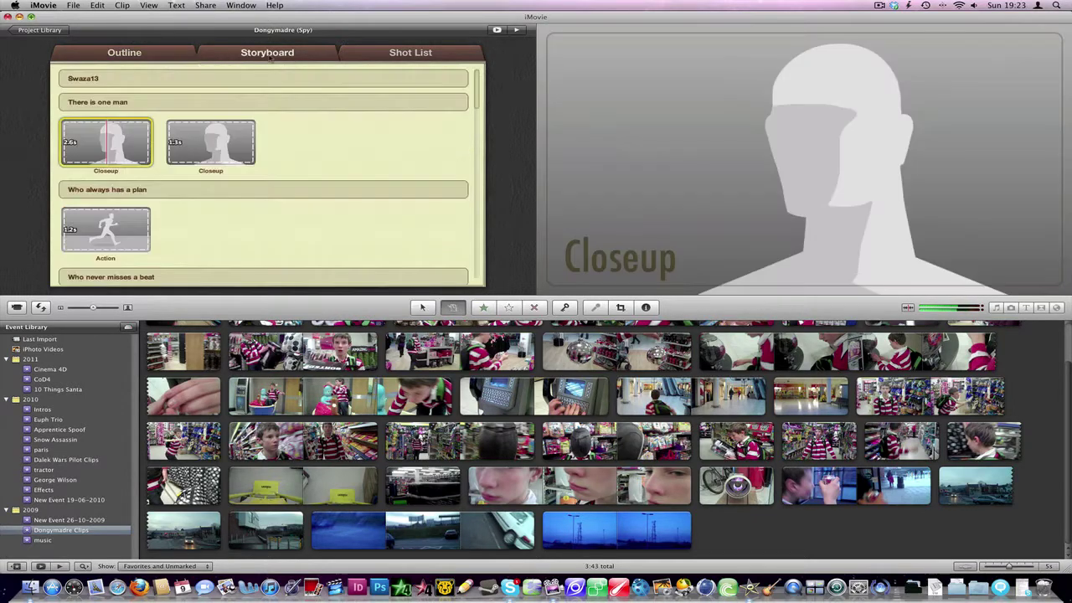
pyautogui.moveTo(476, 90); pyautogui.dragTo(474, 153)
pyautogui.scroll(-10, 474, 154)
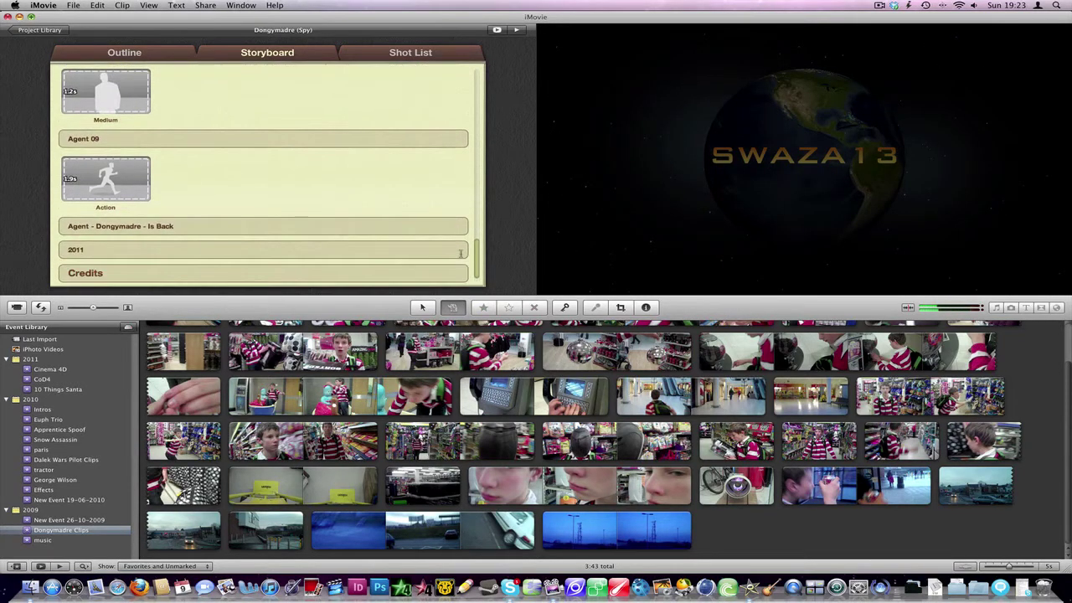
pyautogui.scroll(15, 460, 253)
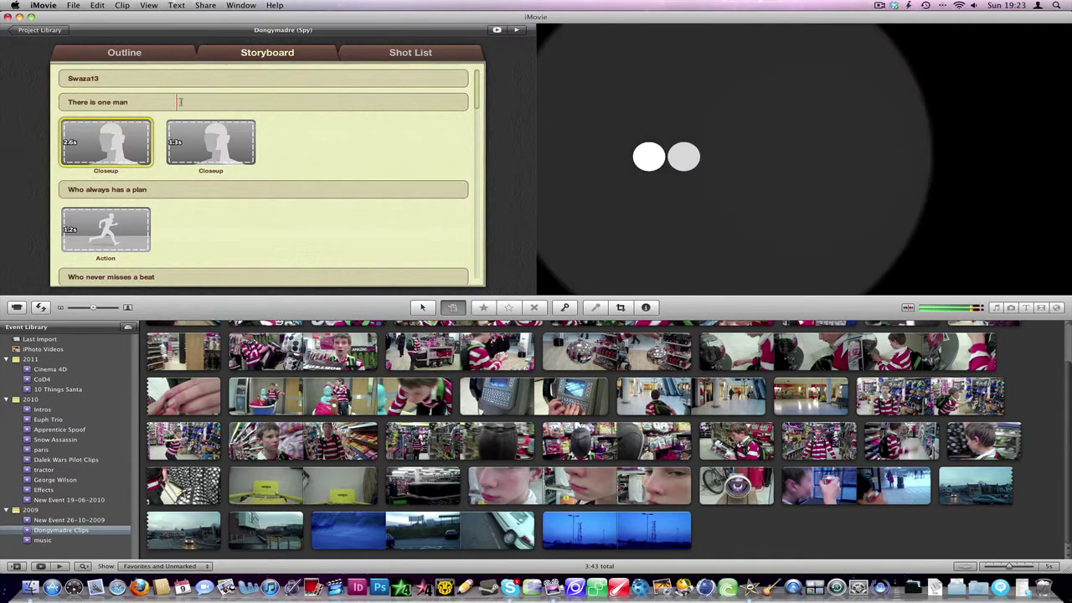
pyautogui.click(275, 103)
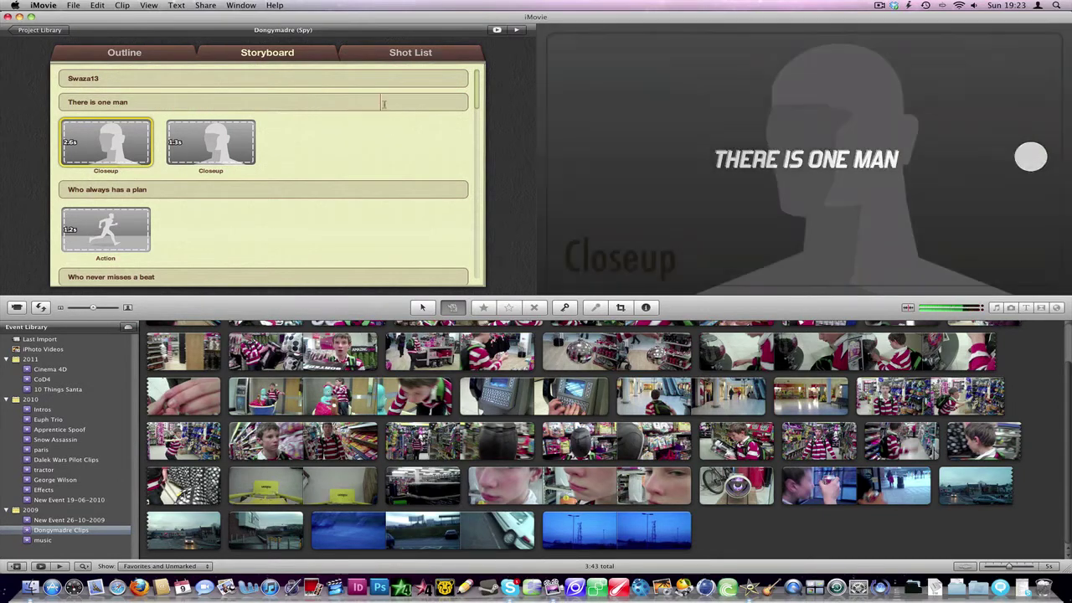
pyautogui.press('F3')
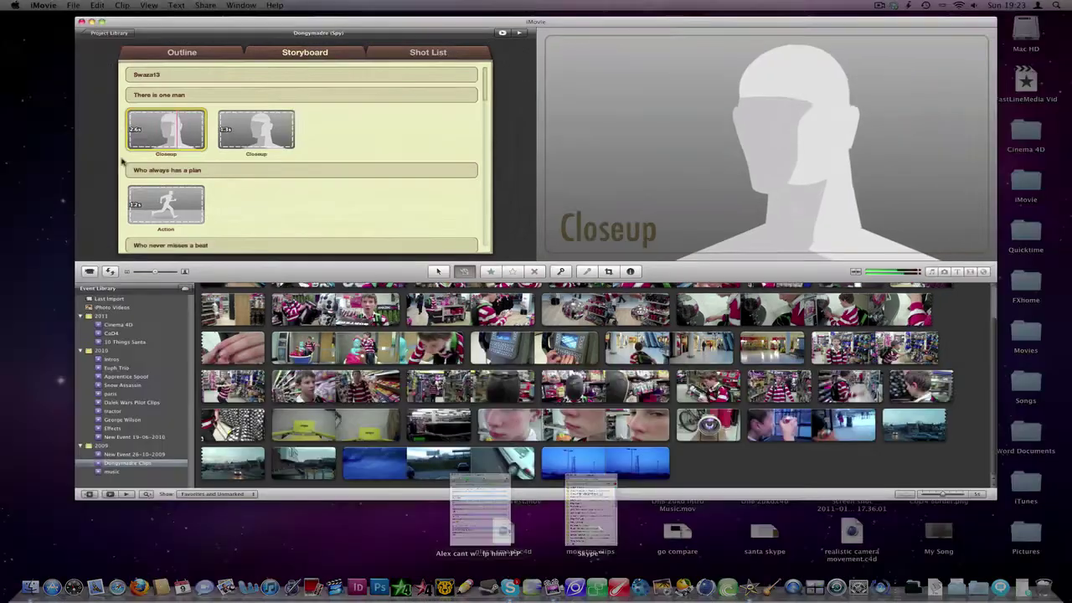
pyautogui.click(235, 189)
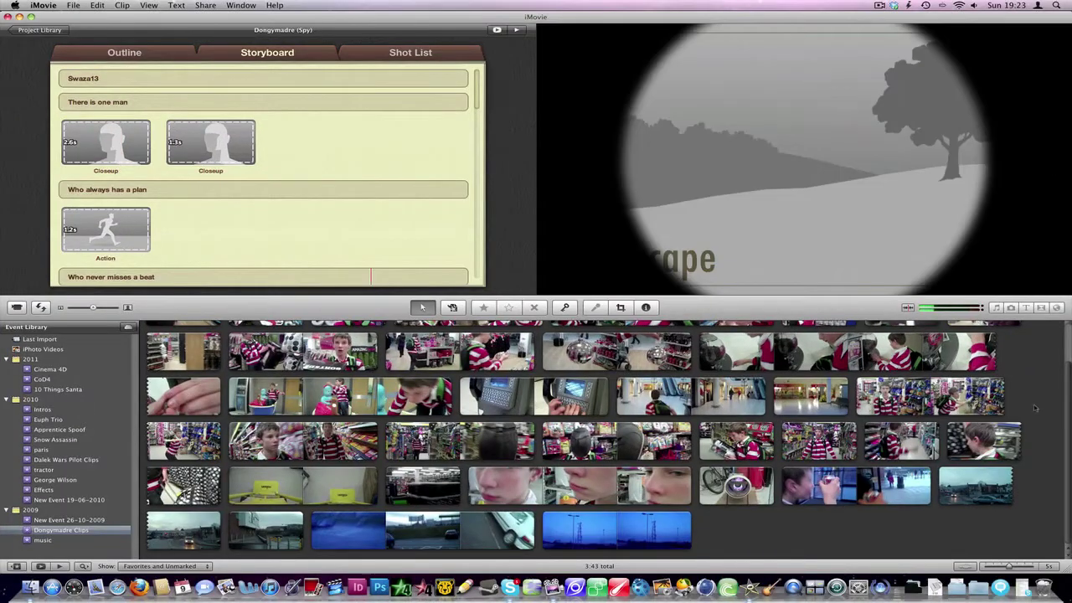
# Step: Fill the first Closeup placeholder under "There is one man" with the close-up face footage from Dongymadre Clips
pyautogui.moveTo(1067, 384); pyautogui.dragTo(1068, 337)
pyautogui.scroll(-2, 603, 435)
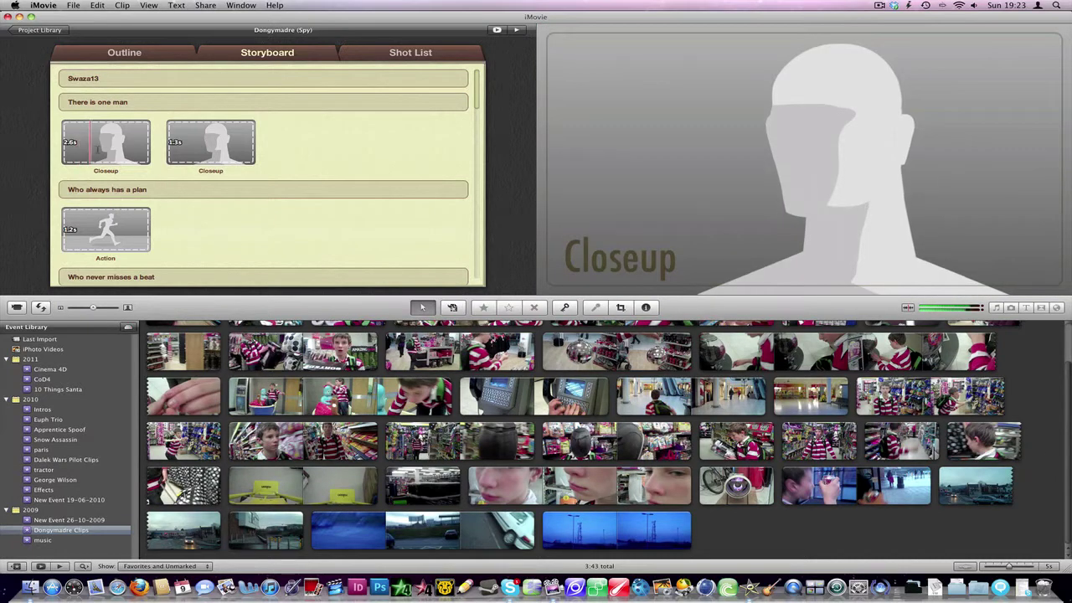
pyautogui.click(102, 143)
pyautogui.press('space')
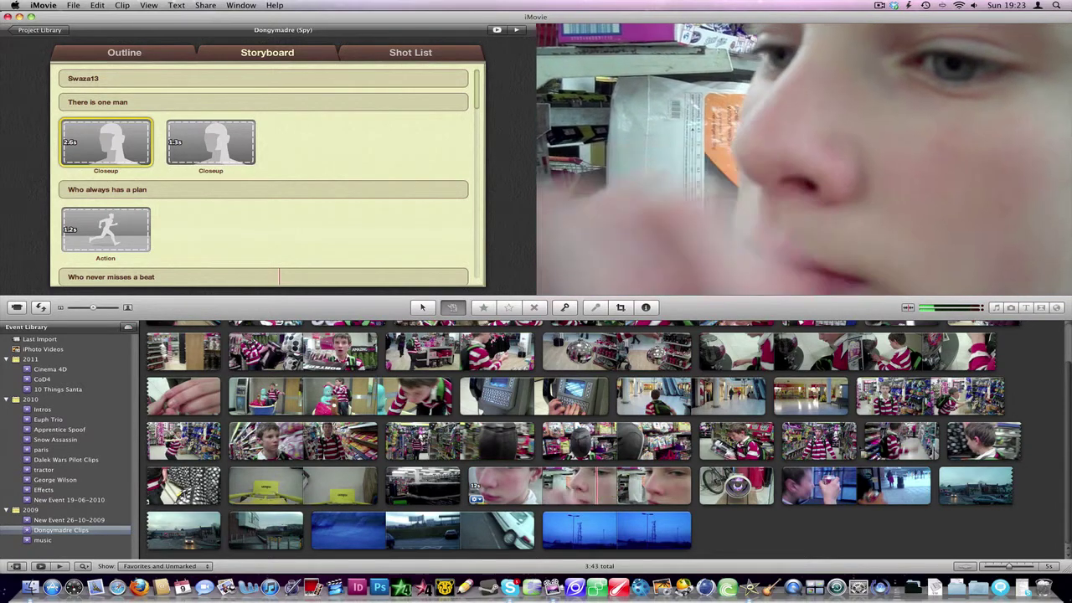
pyautogui.scroll(2, 603, 440)
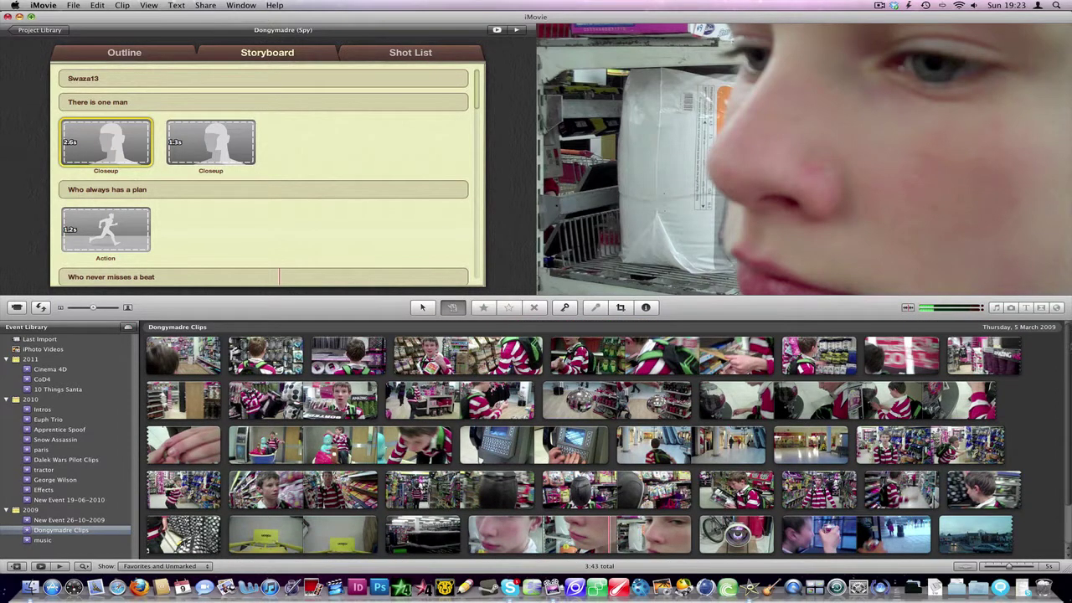
pyautogui.scroll(-2, 603, 439)
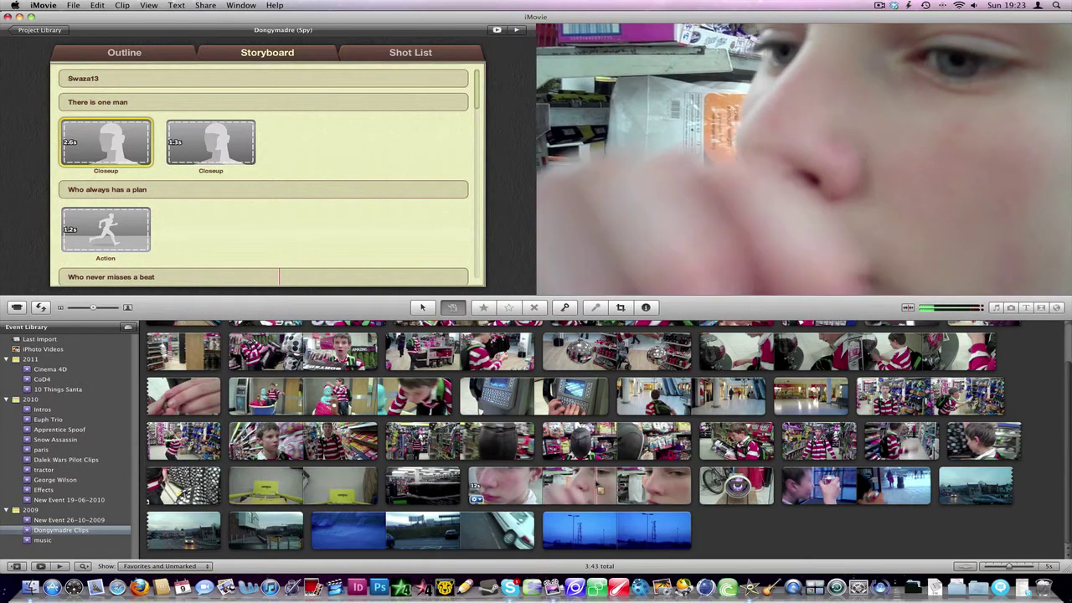
pyautogui.click(599, 485)
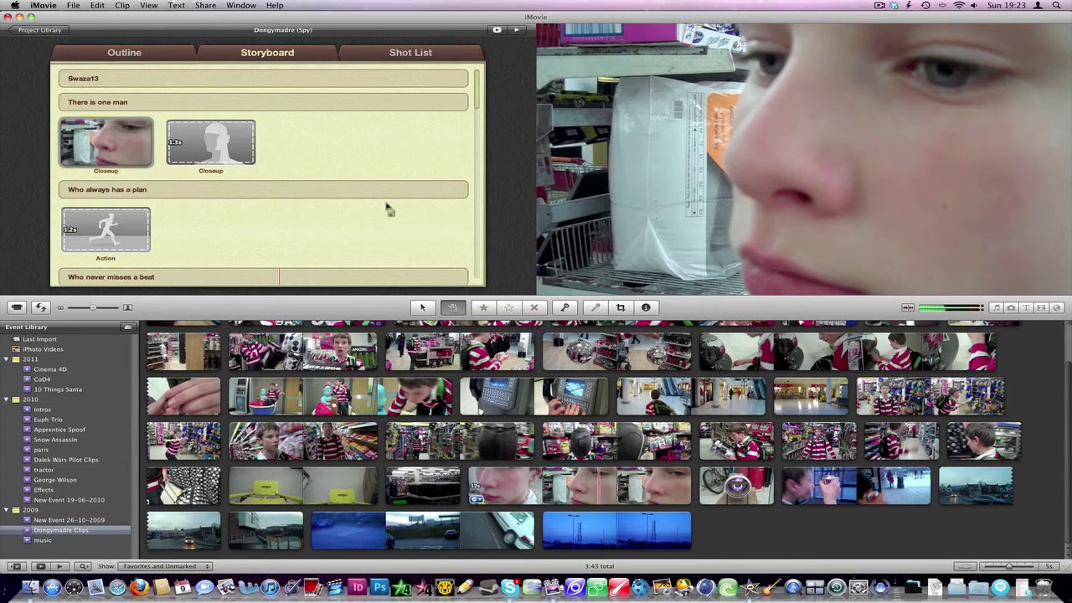
# Step: Fill the second Closeup placeholder under "There is one man" with the footage of the boy's face in the supermarket aisle
pyautogui.click(206, 138)
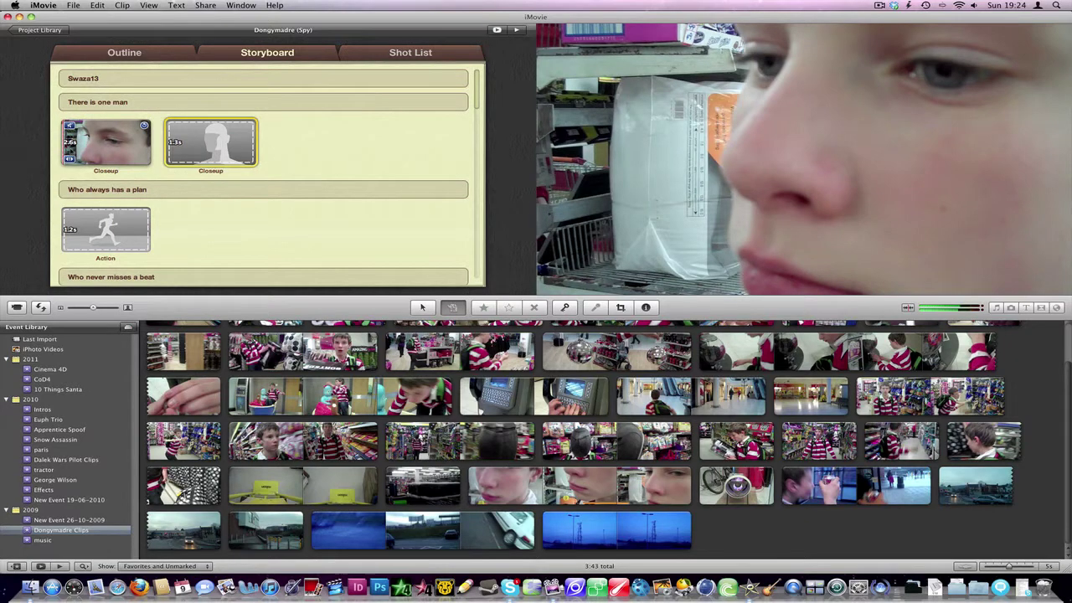
pyautogui.press('space')
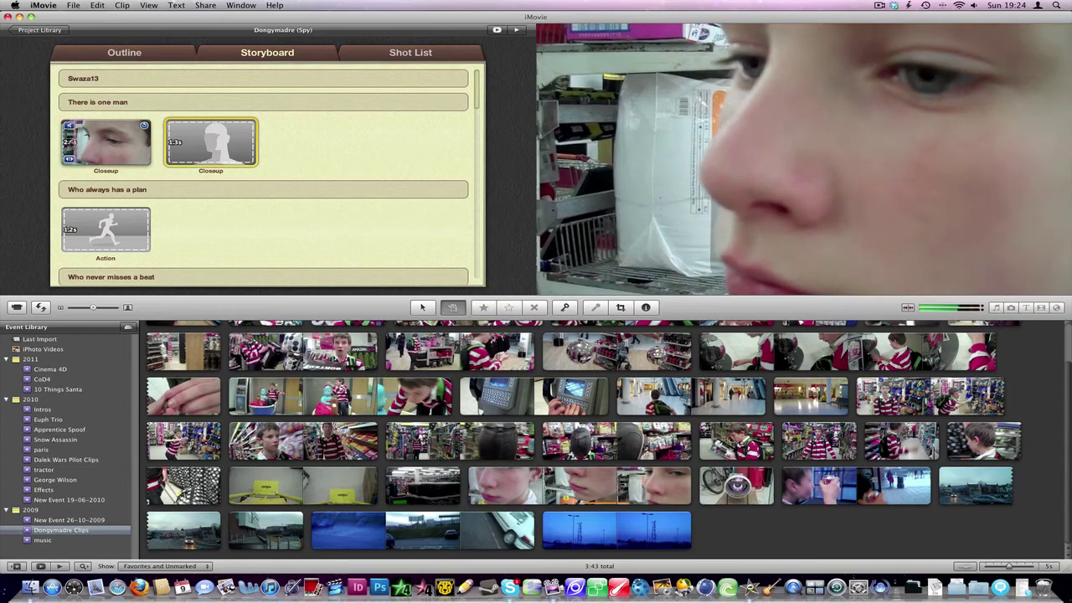
pyautogui.press('space')
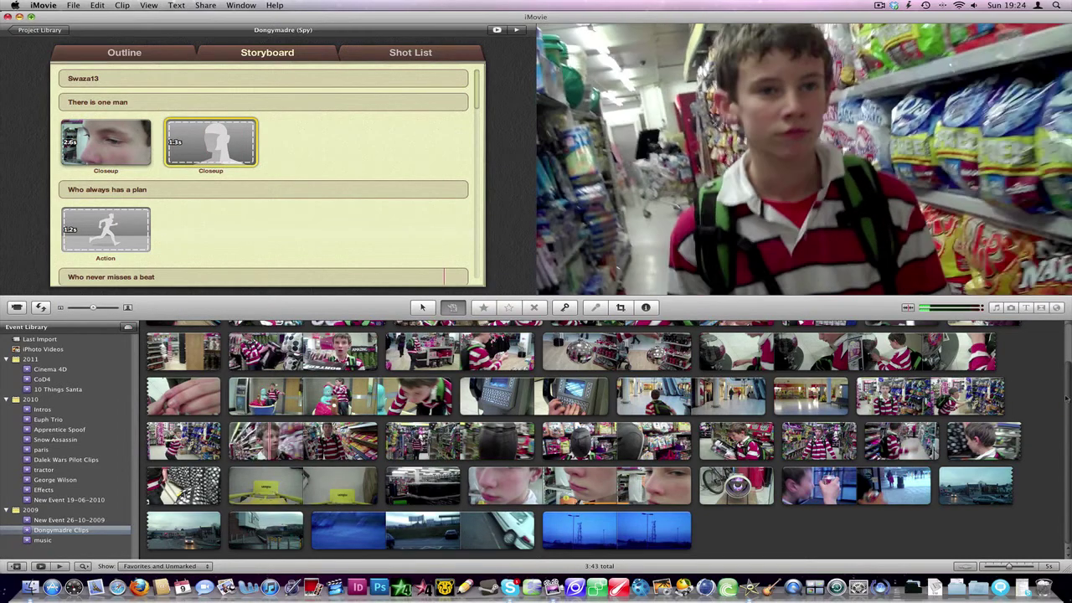
pyautogui.moveTo(1065, 399); pyautogui.dragTo(1066, 359)
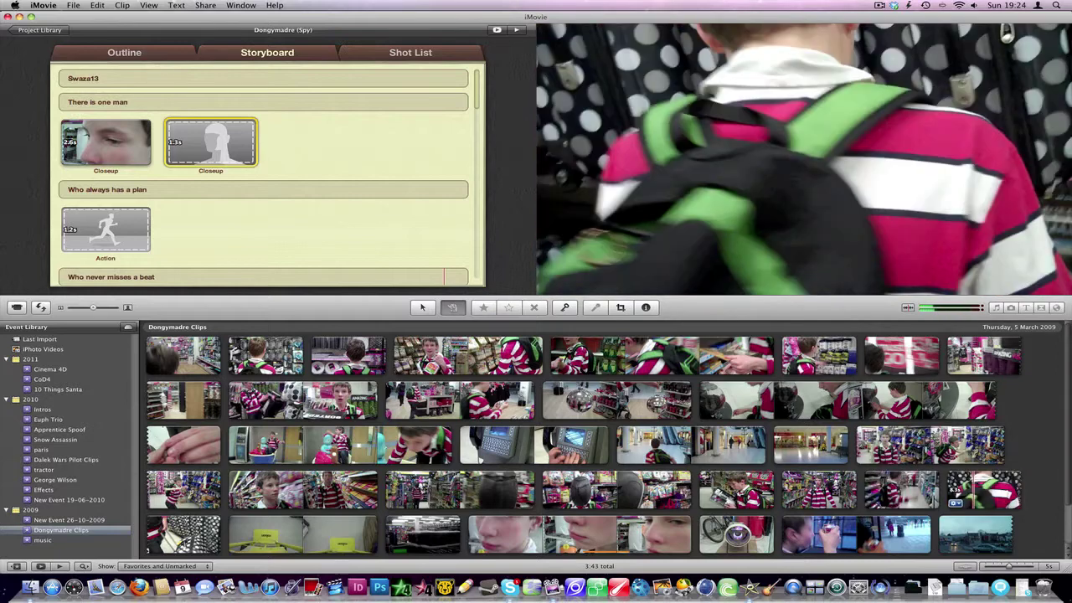
pyautogui.scroll(-2, 1067, 390)
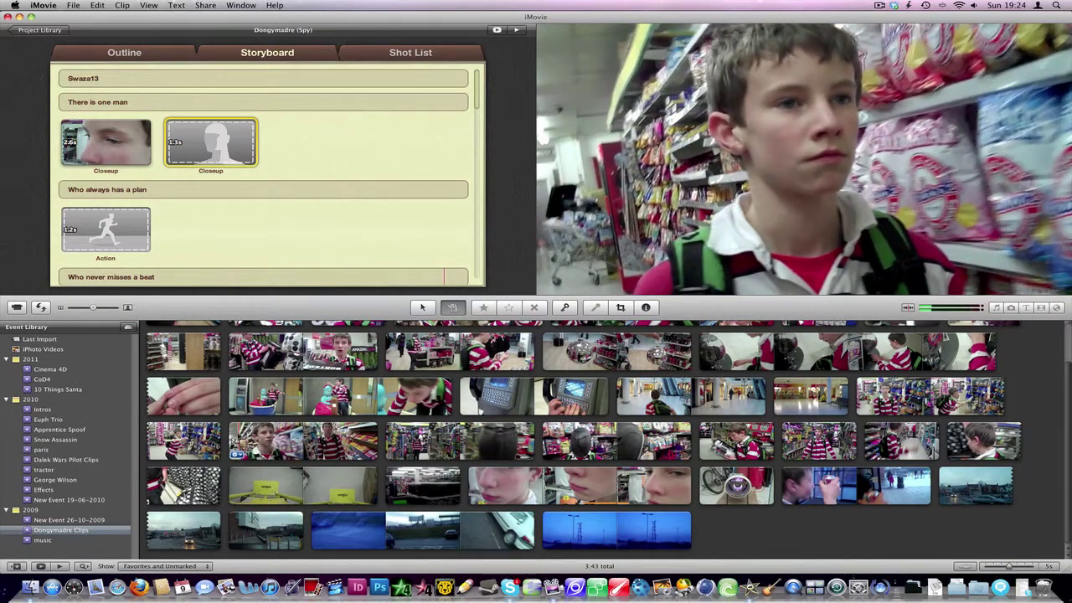
pyautogui.click(265, 441)
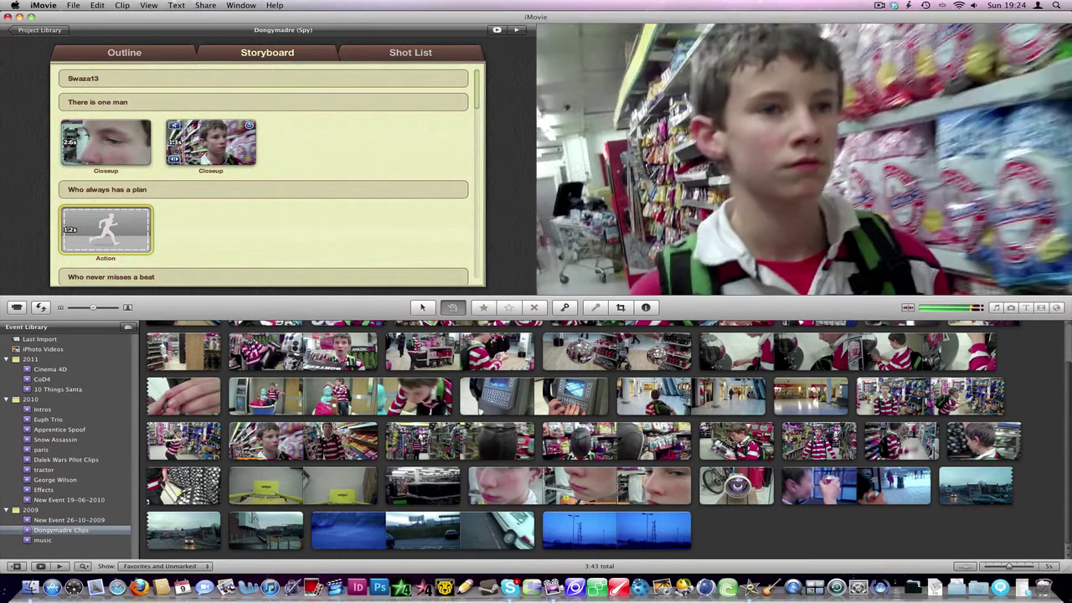
pyautogui.press('Escape')
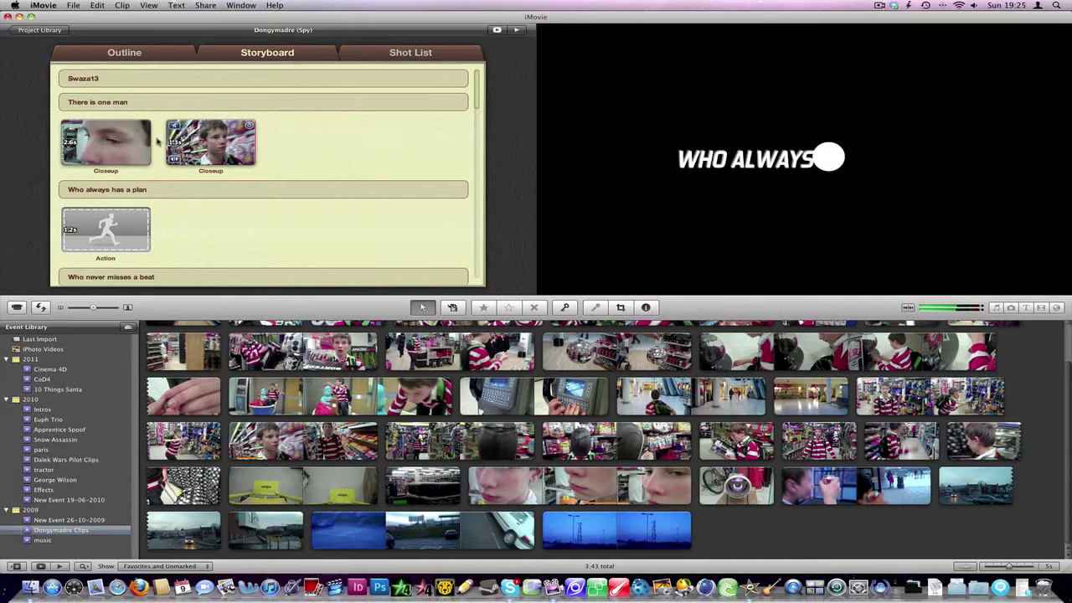
pyautogui.moveTo(81, 135)
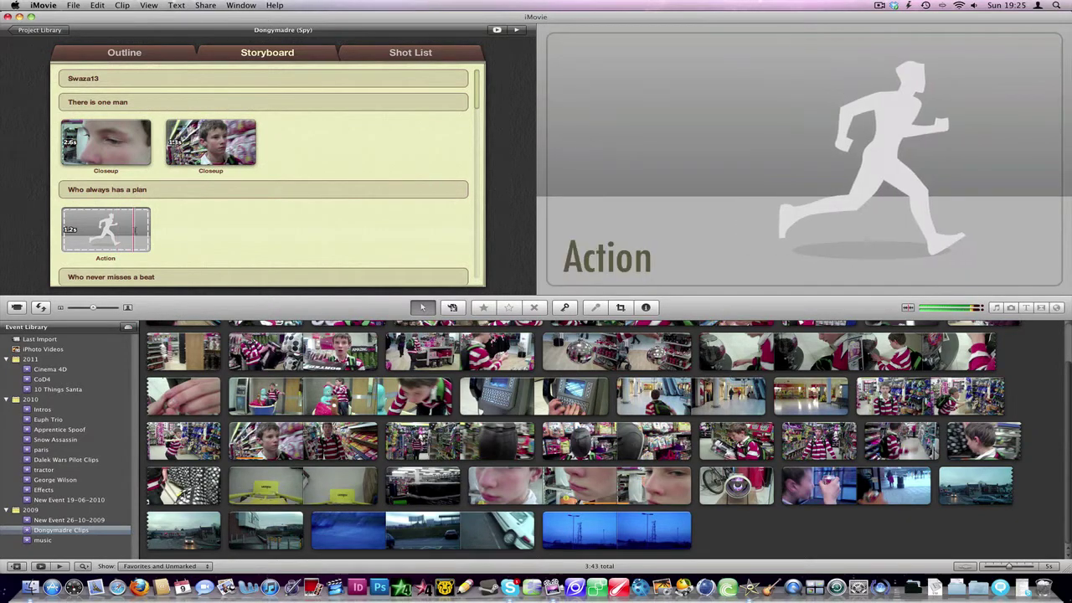
# Step: Fill the Action placeholder under "Who always has a plan" with the start of the clip of the boy running through the shopping mall
pyautogui.click(126, 229)
pyautogui.moveTo(475, 79); pyautogui.dragTo(476, 97)
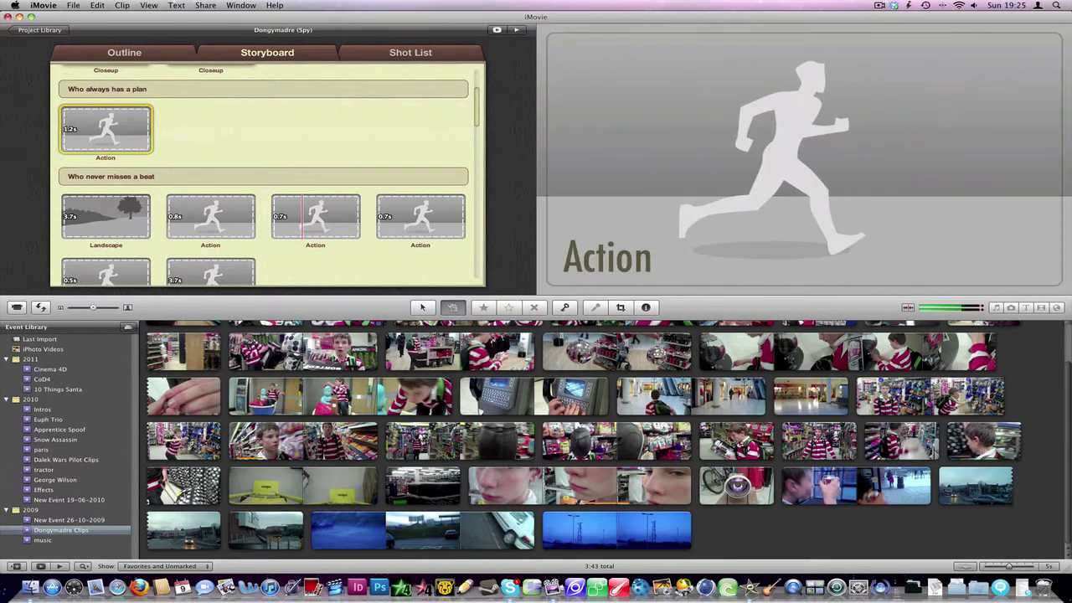
pyautogui.press('space')
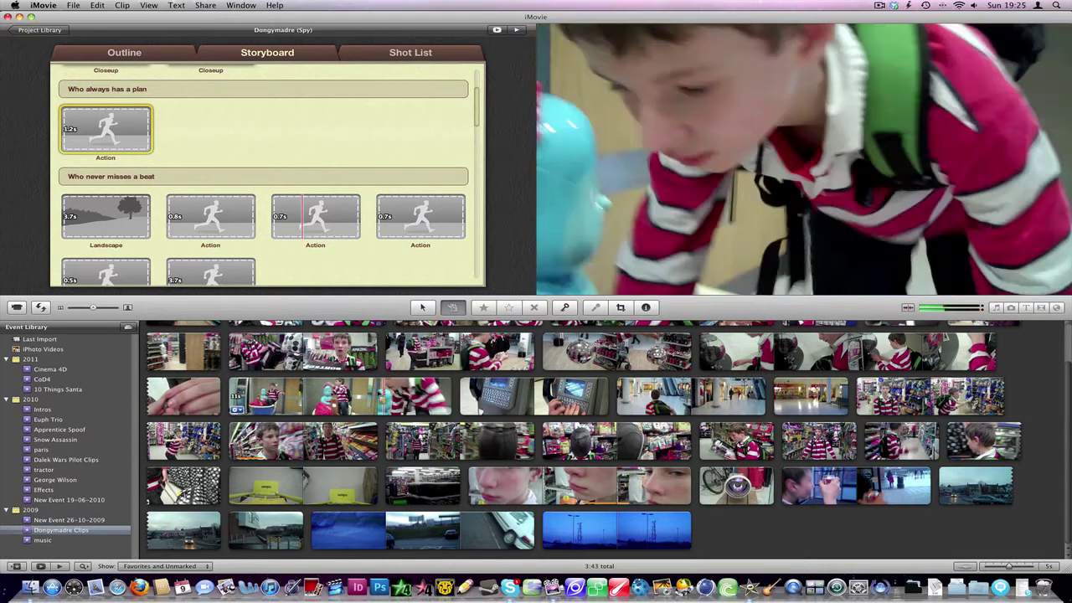
pyautogui.click(661, 396)
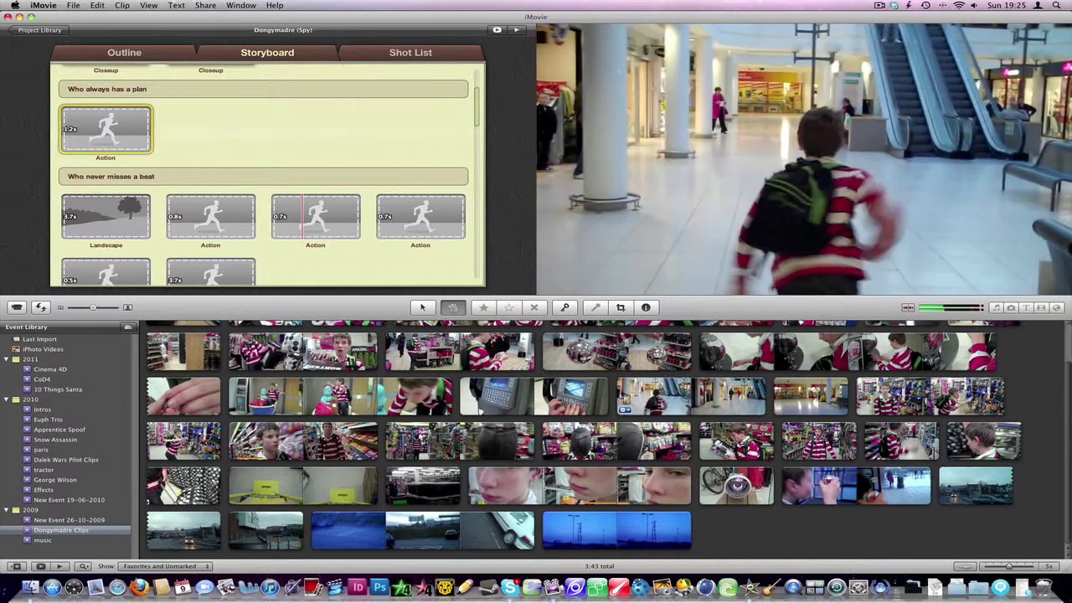
pyautogui.click(628, 397)
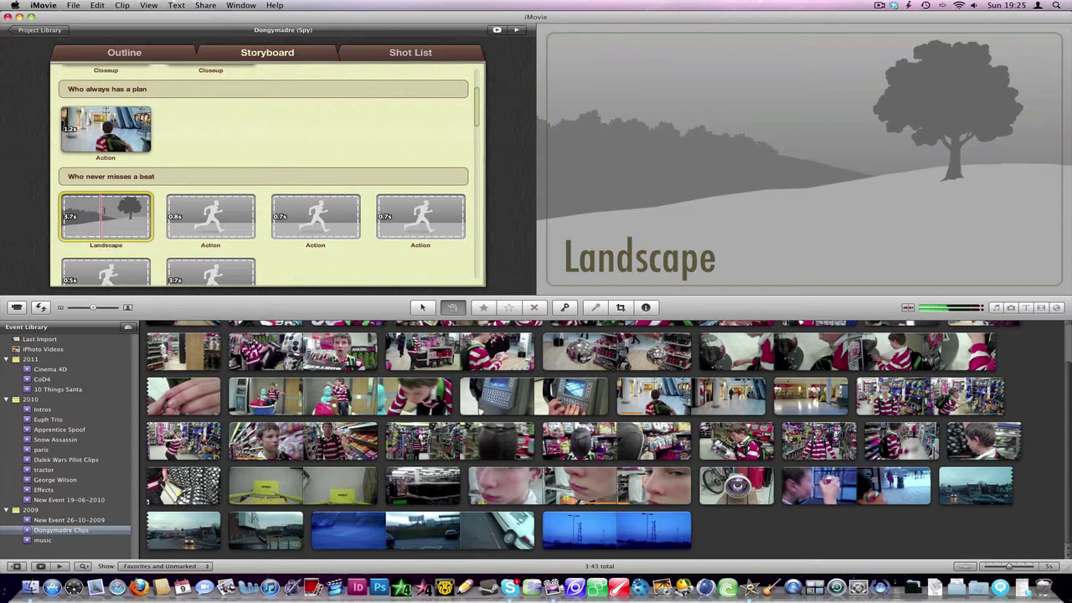
# Step: Fill the Landscape placeholder under "Who never misses a beat" with the blue dusk footage of the mast and street lamps
pyautogui.press('space')
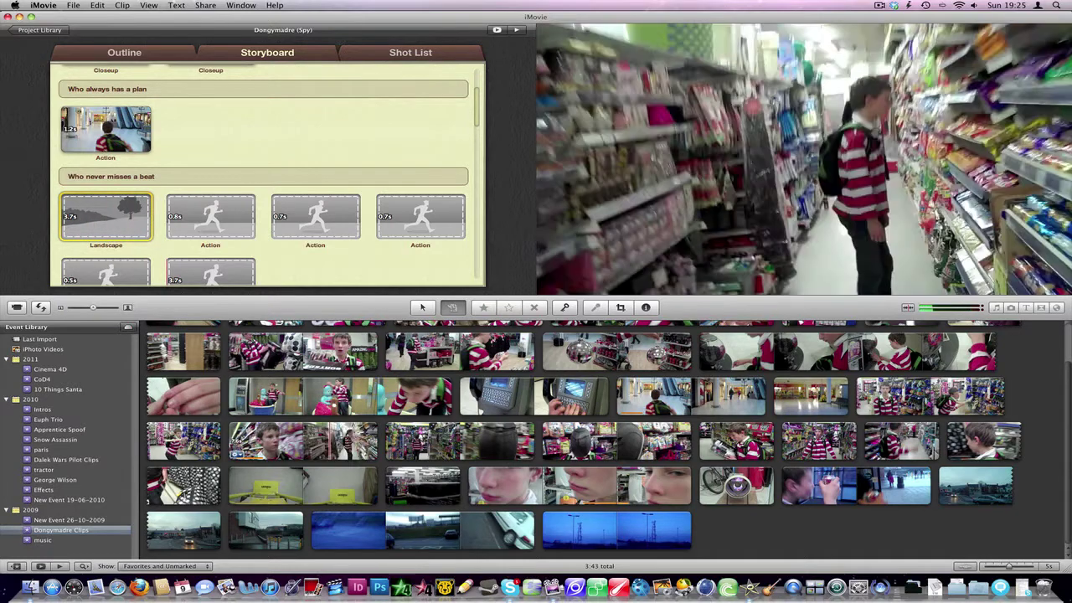
pyautogui.press('F9')
pyautogui.click(484, 426)
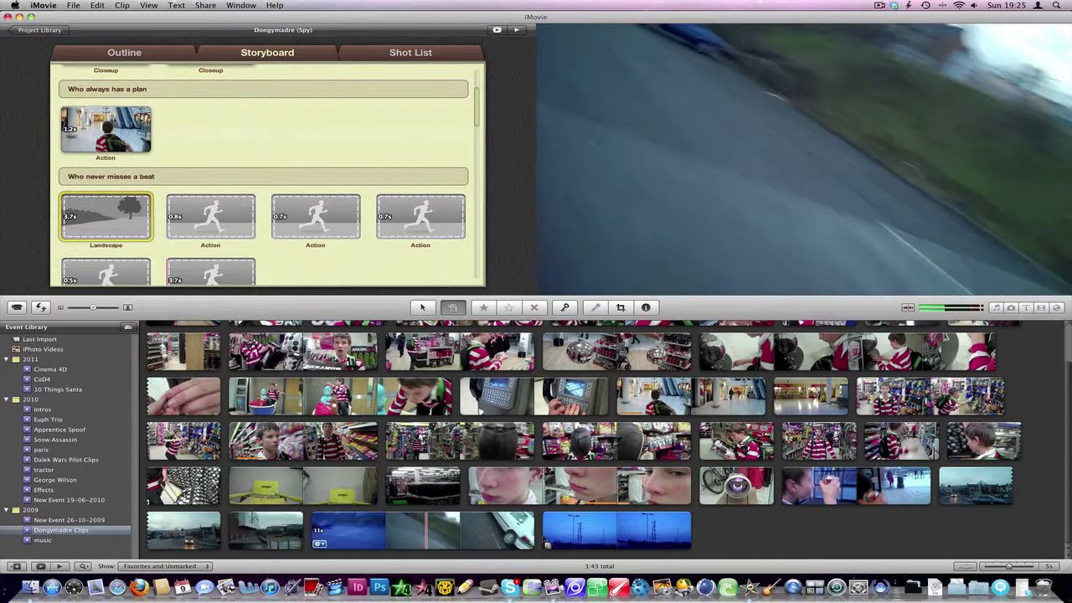
pyautogui.moveTo(574, 537); pyautogui.dragTo(105, 216)
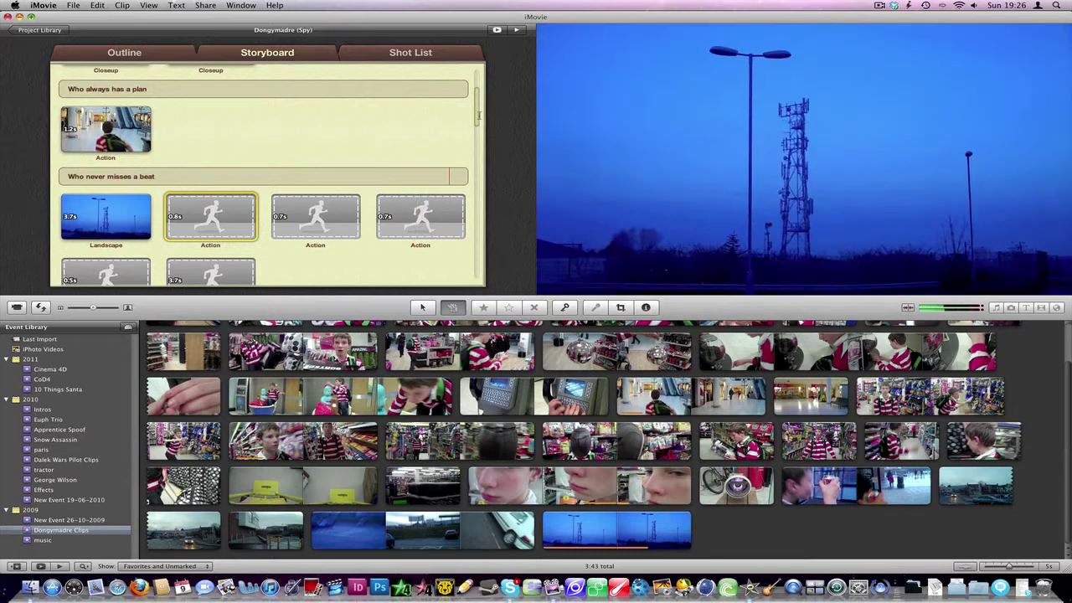
# Step: Fill the 0.8 s Action placeholder under "Who never misses a beat" with the clip of the boy running away through the shop
pyautogui.scroll(-3, 274, 119)
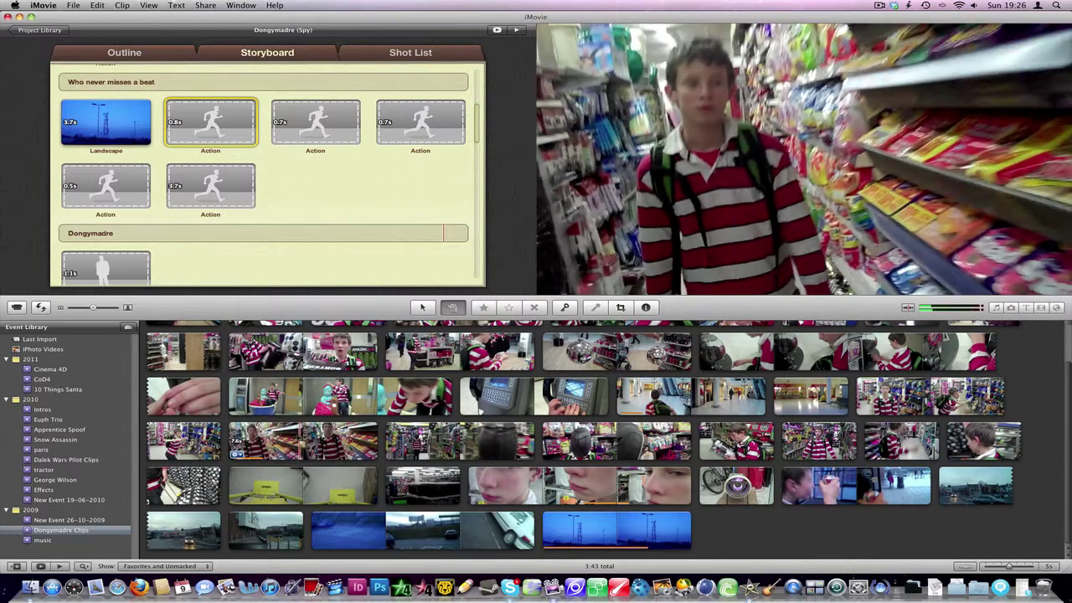
pyautogui.moveTo(1067, 401); pyautogui.dragTo(1068, 339)
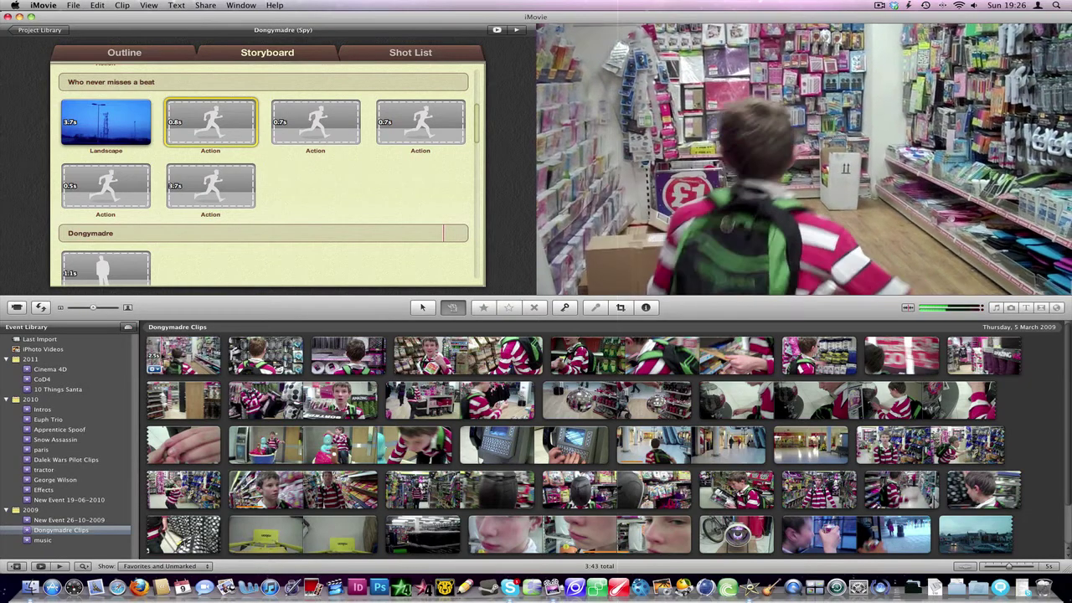
pyautogui.click(178, 356)
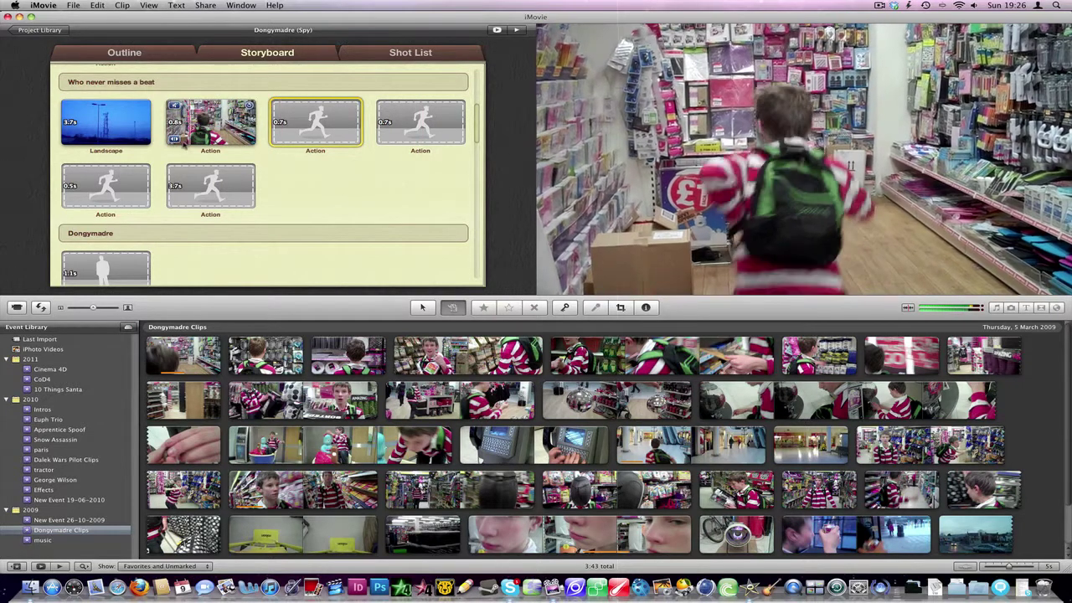
# Step: Shift the used range of the 0.8 s Action clip later in its source footage, keeping its length, and close the trimmer
pyautogui.click(213, 124)
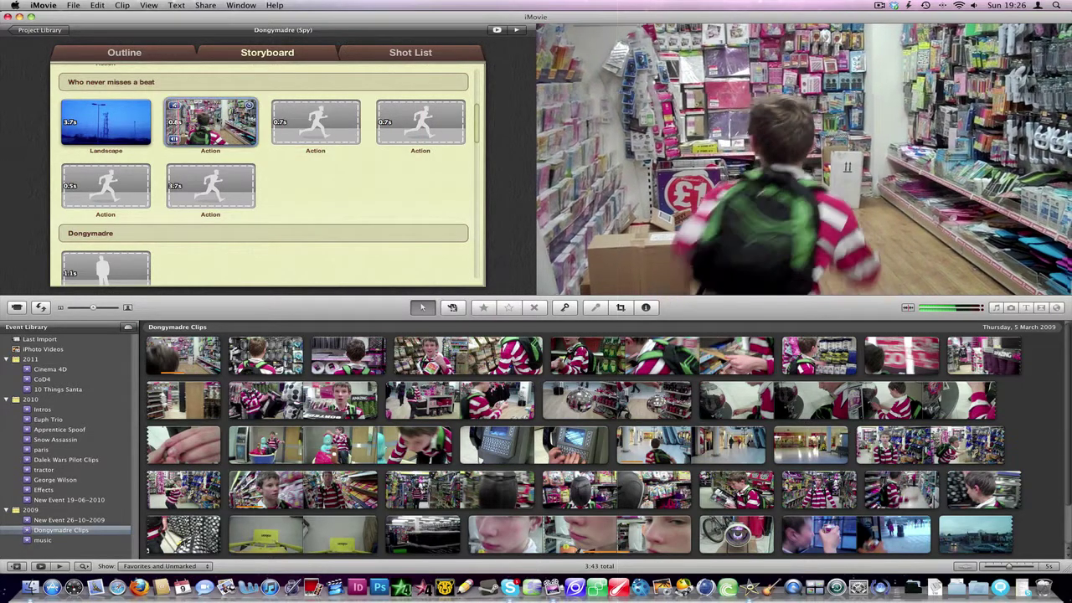
pyautogui.click(174, 138)
pyautogui.moveTo(65, 354); pyautogui.dragTo(74, 354)
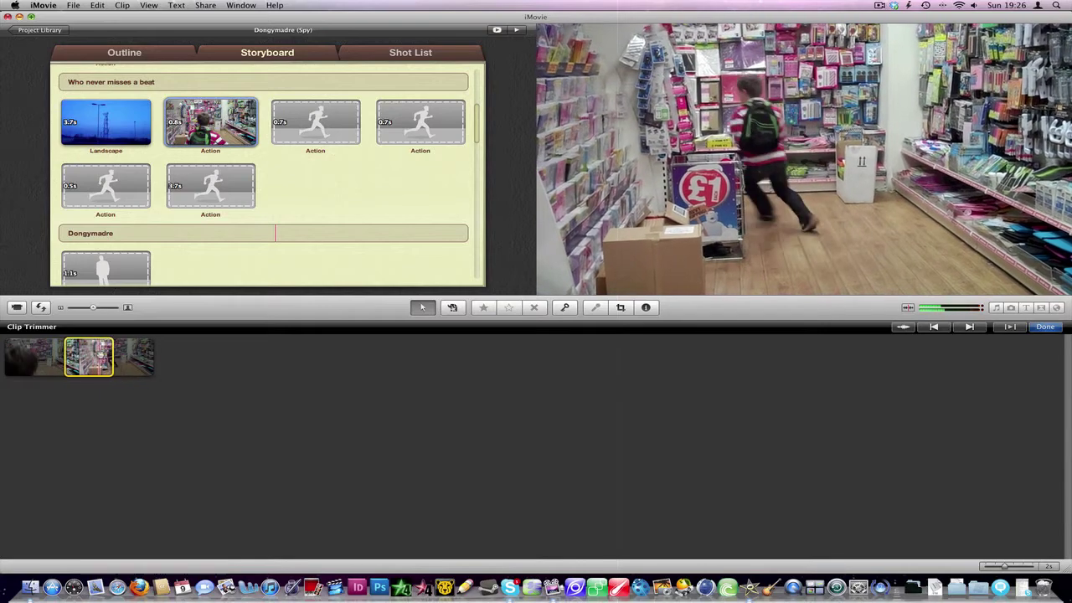
pyautogui.press('F3')
pyautogui.press('F3')
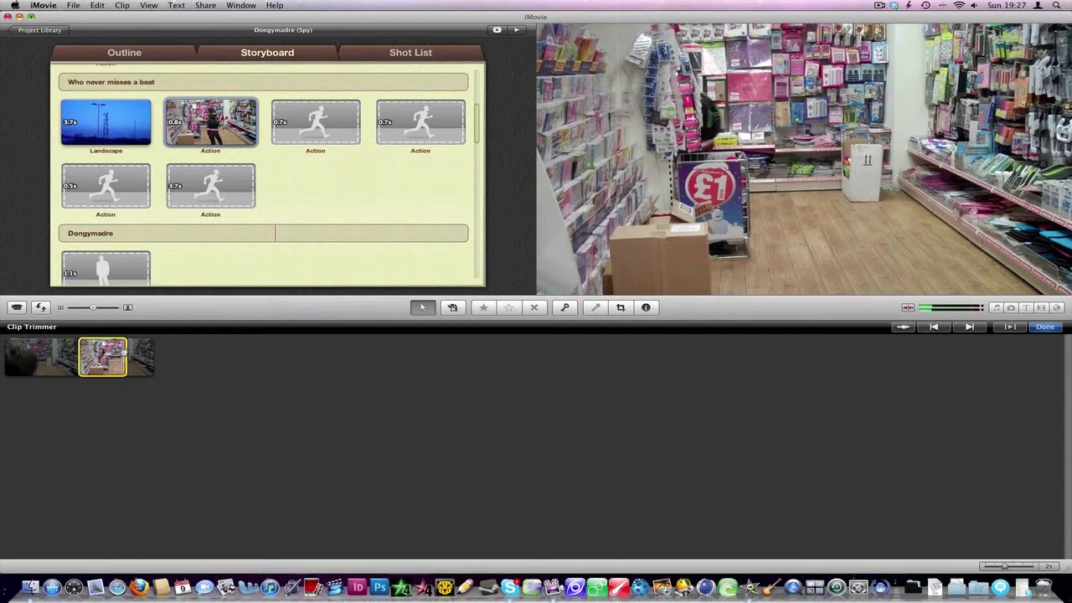
pyautogui.hotkey('ctrl', 'Down')
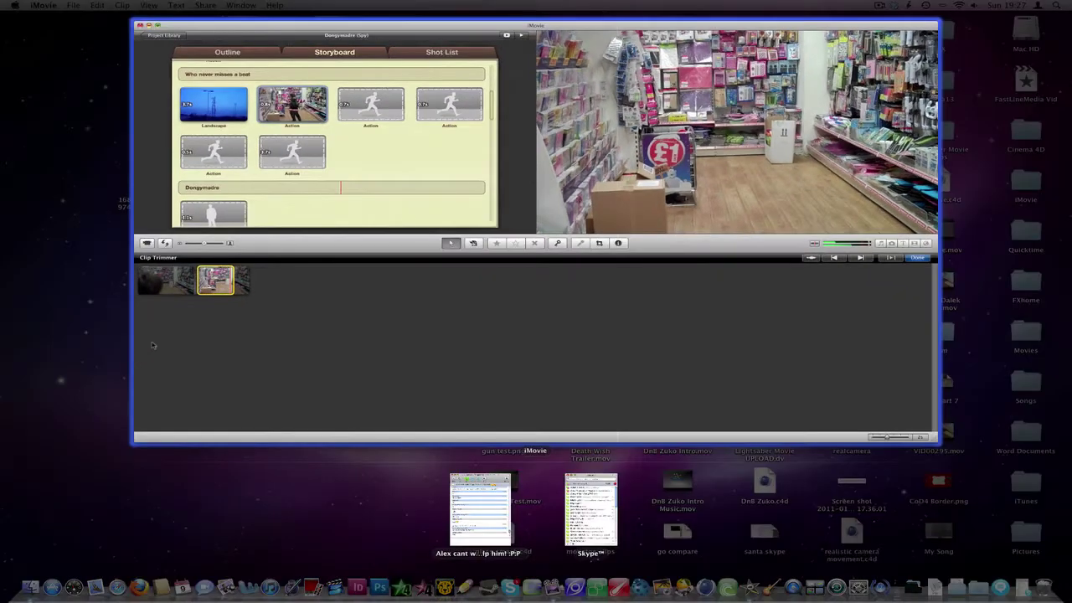
pyautogui.click(146, 347)
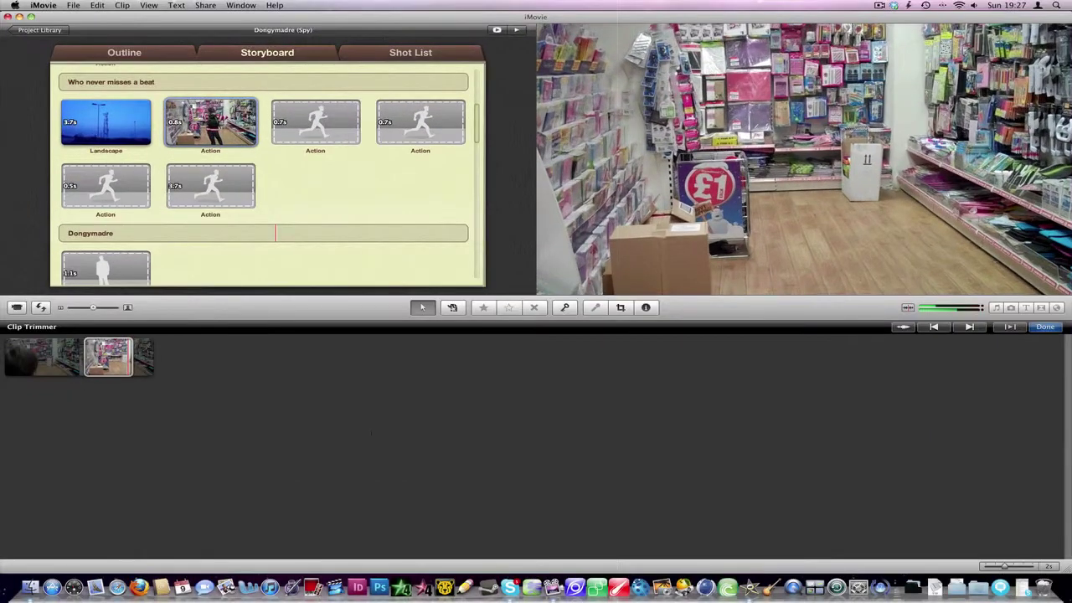
pyautogui.click(1045, 327)
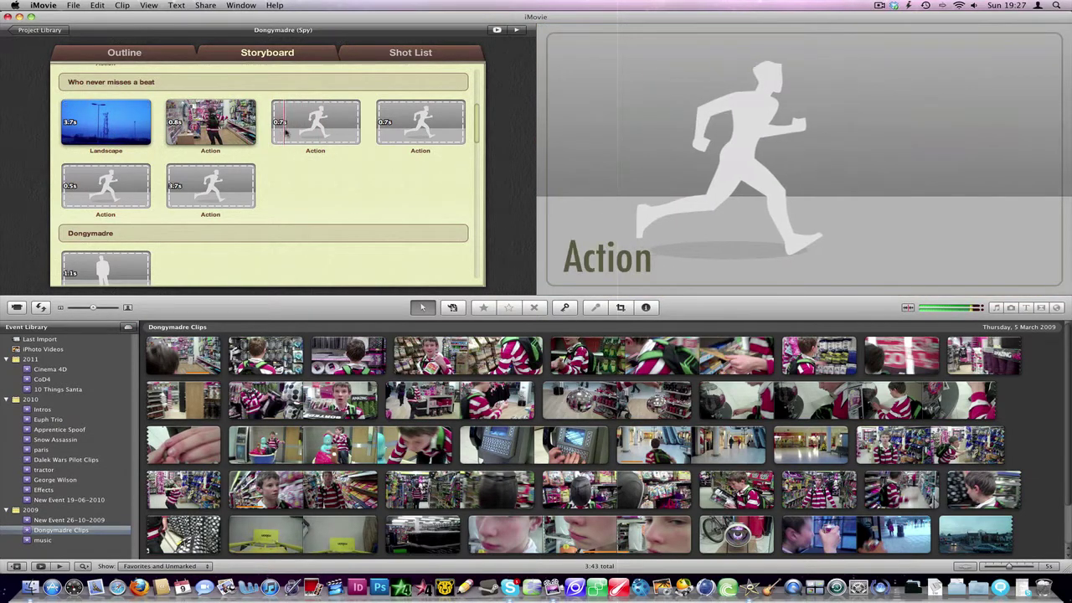
# Step: Fill the two 0.7 s Action placeholders with the boy leaning over beside the blue figure and the round gas heater
pyautogui.click(313, 127)
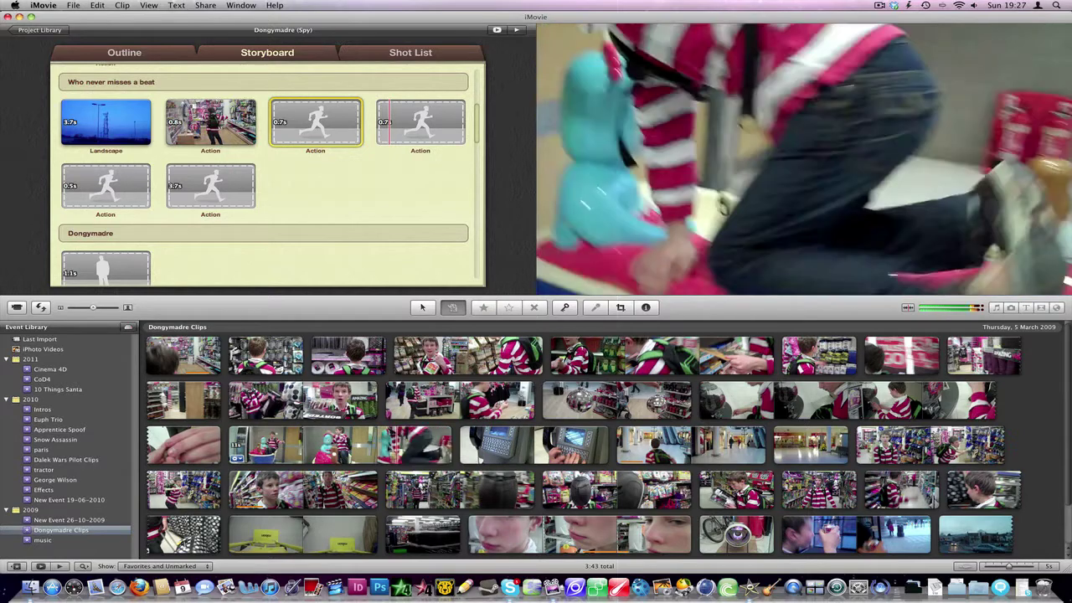
pyautogui.click(415, 444)
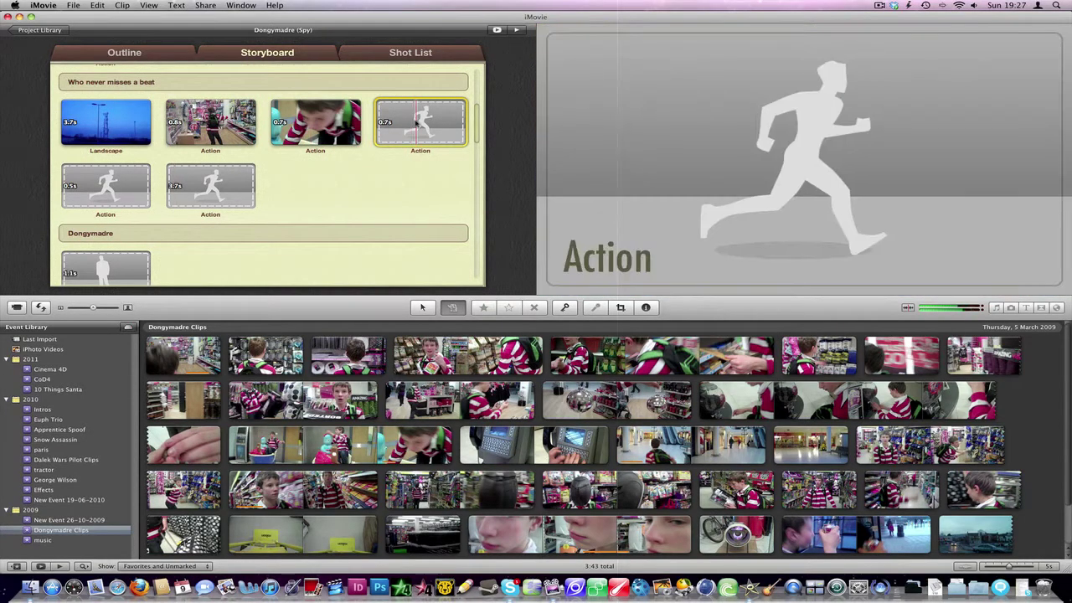
pyautogui.moveTo(1066, 355); pyautogui.dragTo(1066, 390)
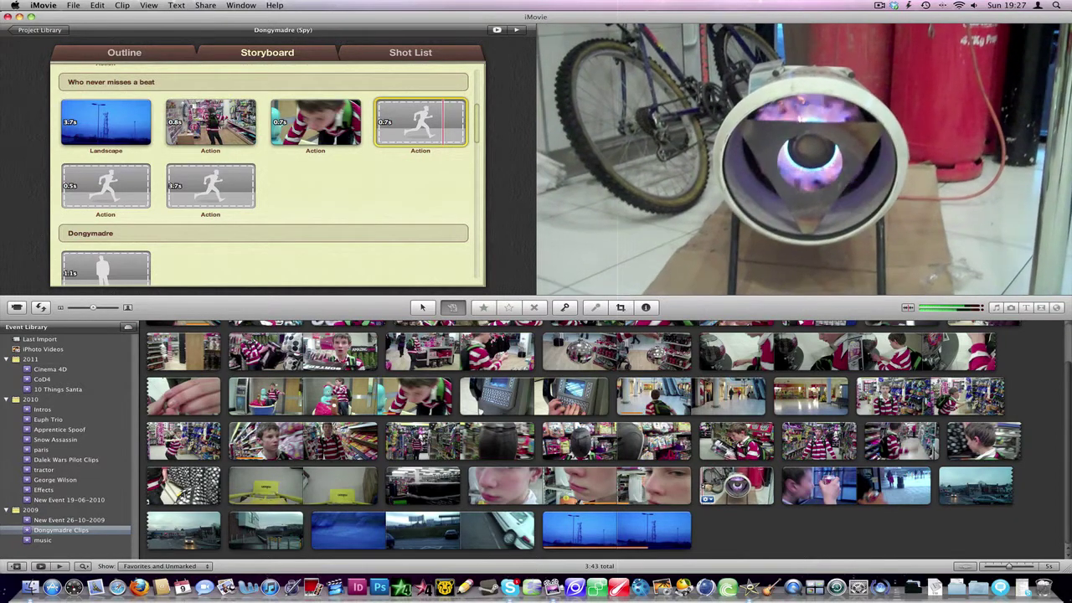
pyautogui.click(710, 484)
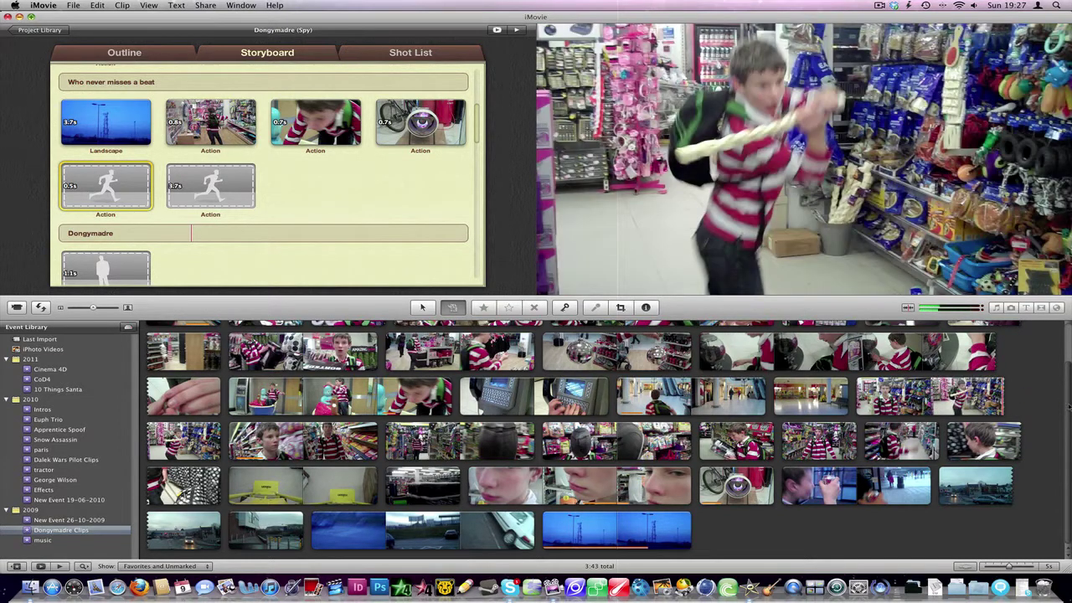
# Step: Fill the 3.7 s Action placeholder with the mall storefront footage and shift its used range to the start of the clip
pyautogui.scroll(3, 1067, 406)
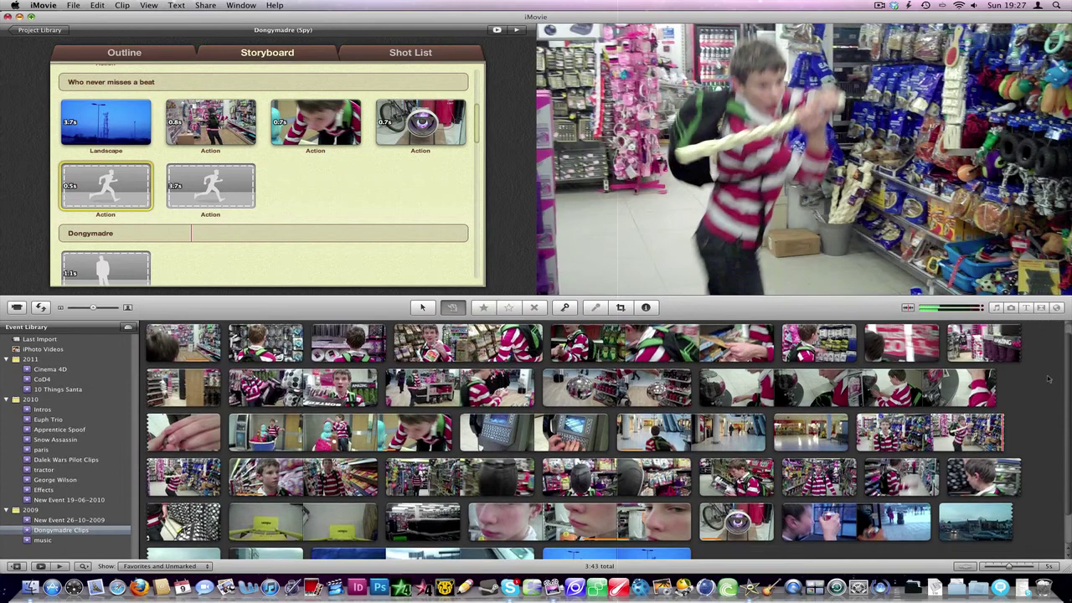
pyautogui.scroll(1, 1048, 376)
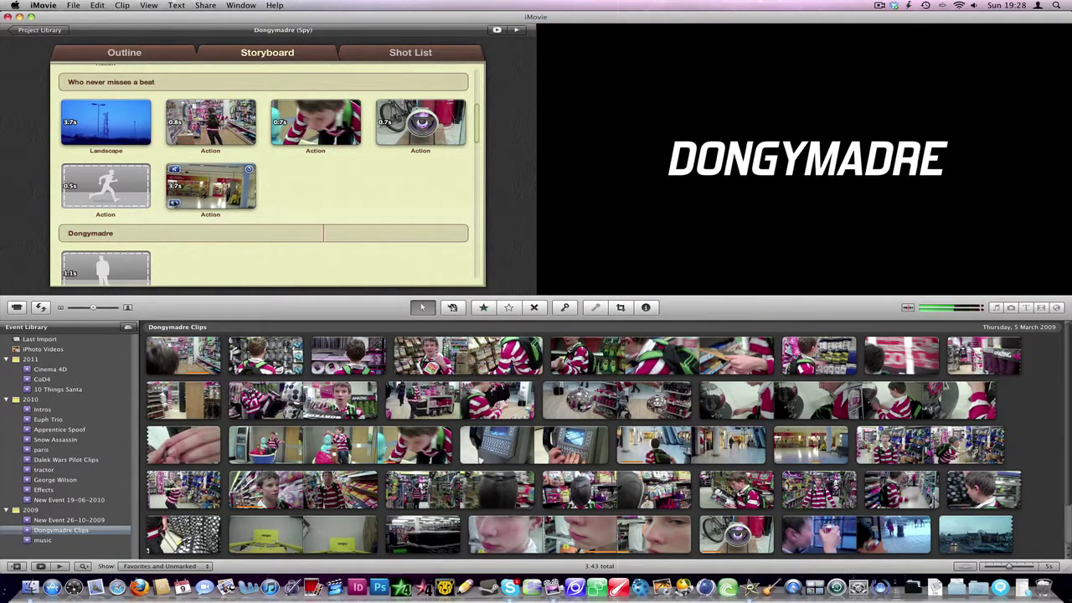
pyautogui.click(174, 203)
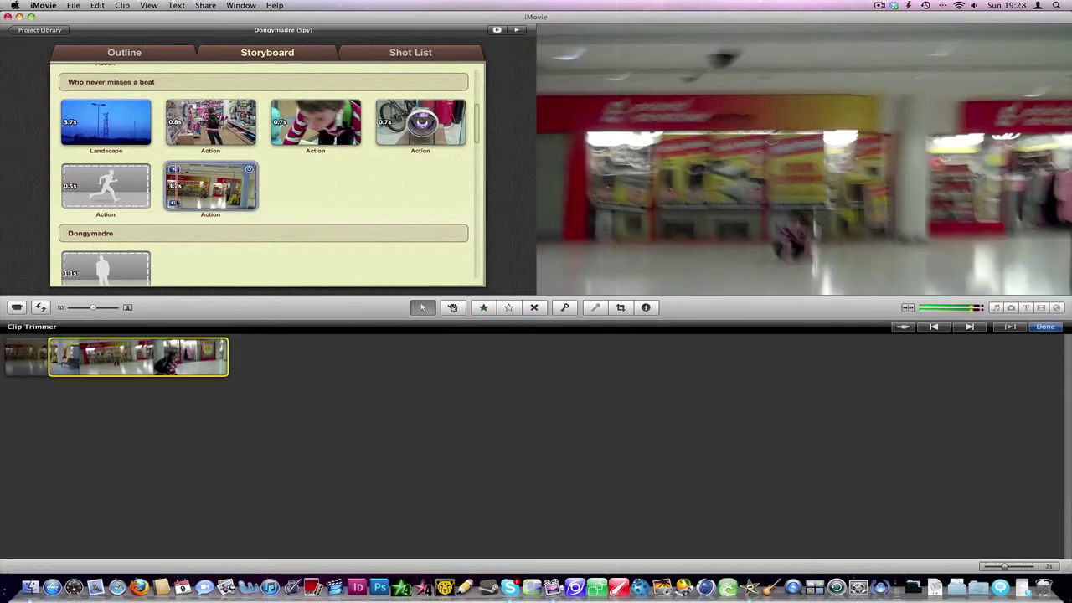
pyautogui.moveTo(151, 374); pyautogui.dragTo(107, 374)
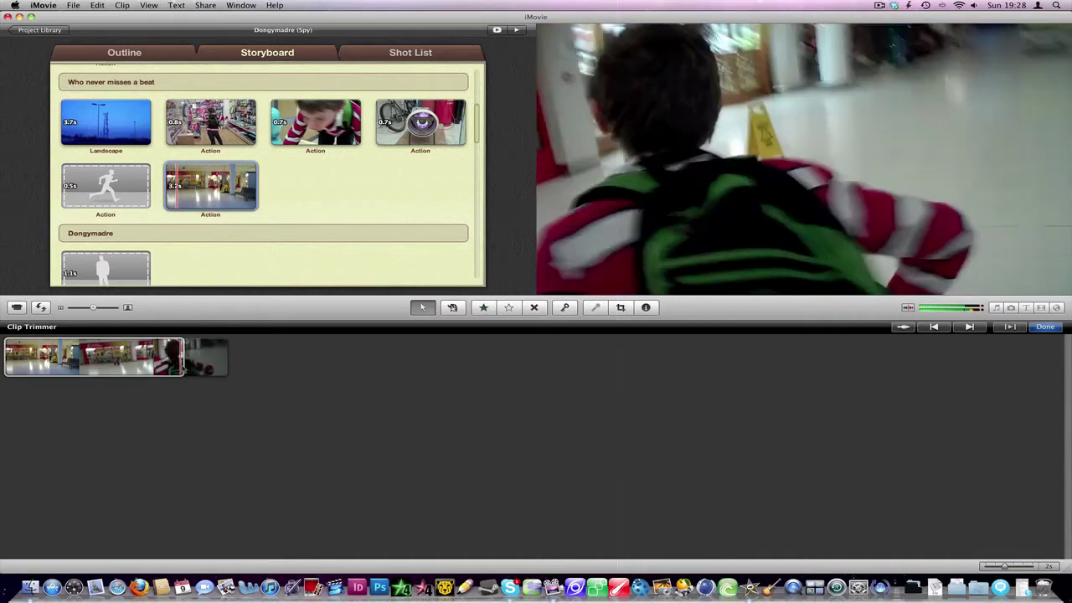
pyautogui.click(1045, 327)
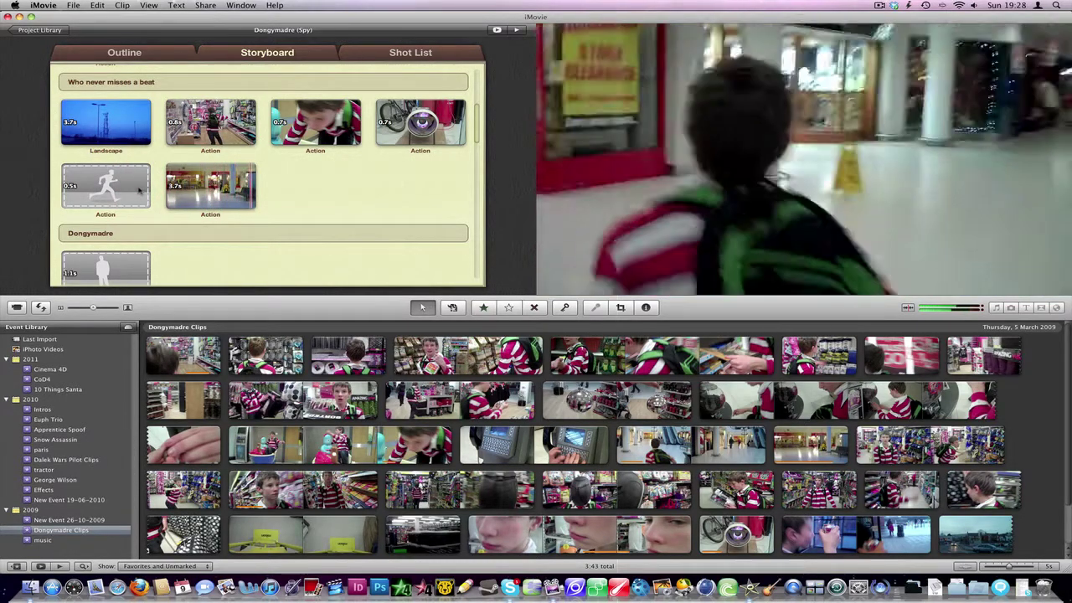
# Step: Fill the 0.5 s Action placeholder with the boy in the toy aisle, shift its used range later in the source footage, and close the trimmer
pyautogui.click(132, 192)
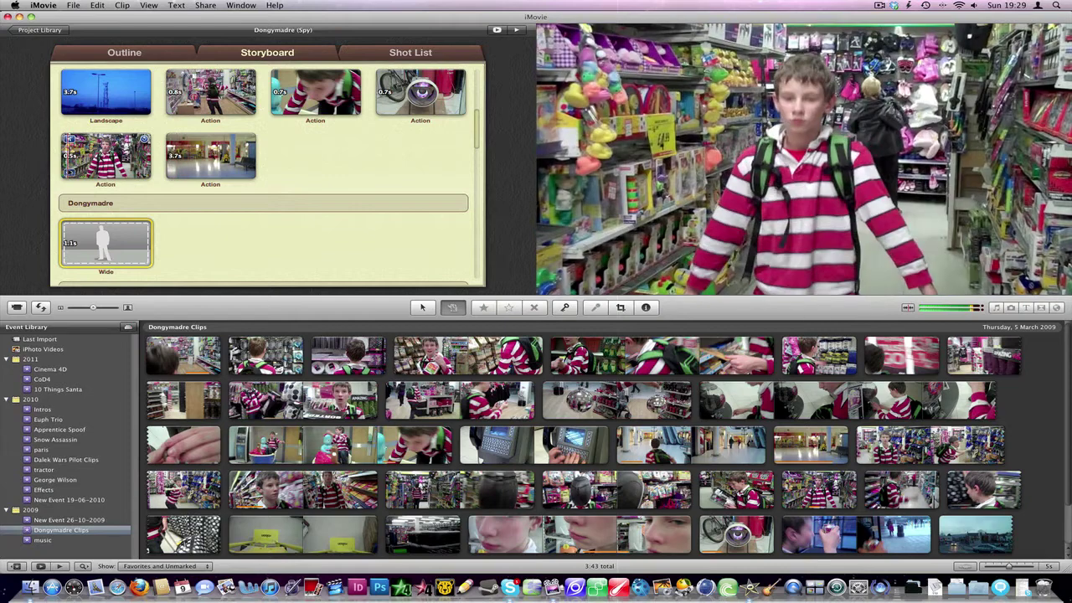
pyautogui.click(71, 140)
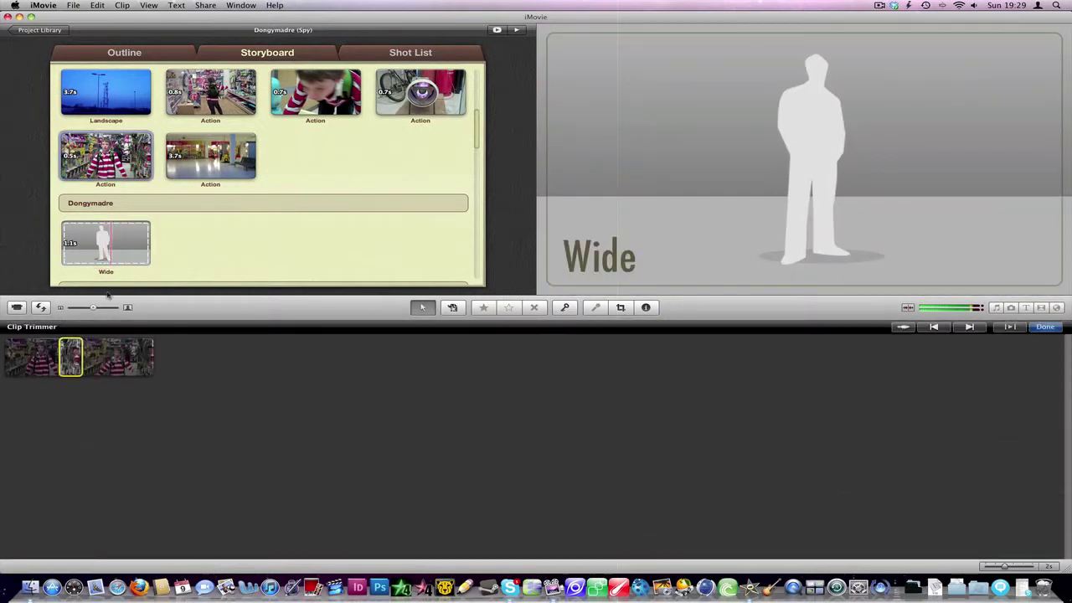
pyautogui.moveTo(72, 357); pyautogui.dragTo(82, 357)
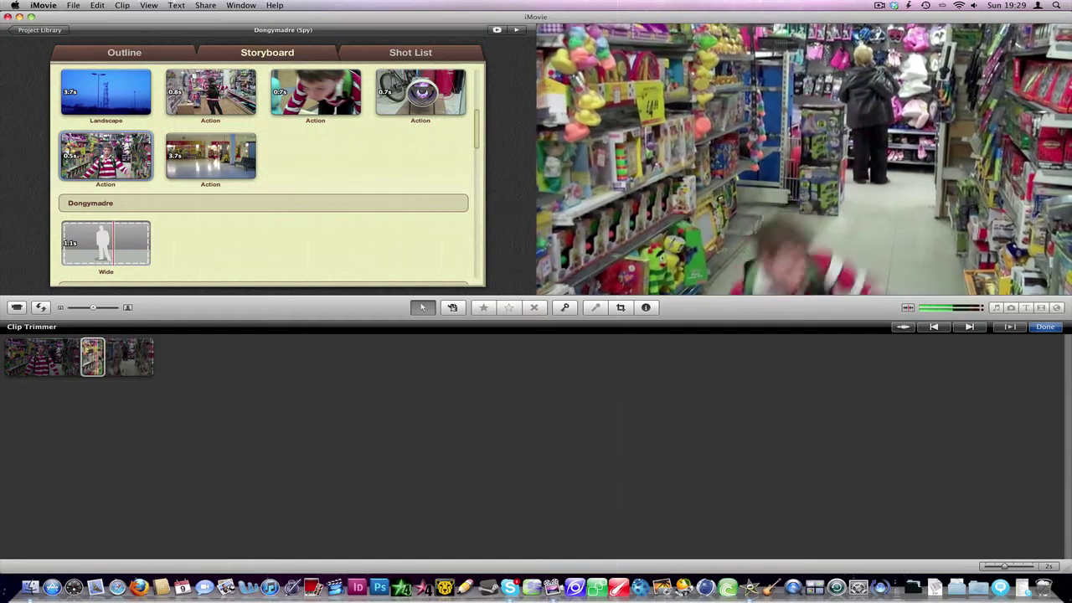
pyautogui.click(1055, 329)
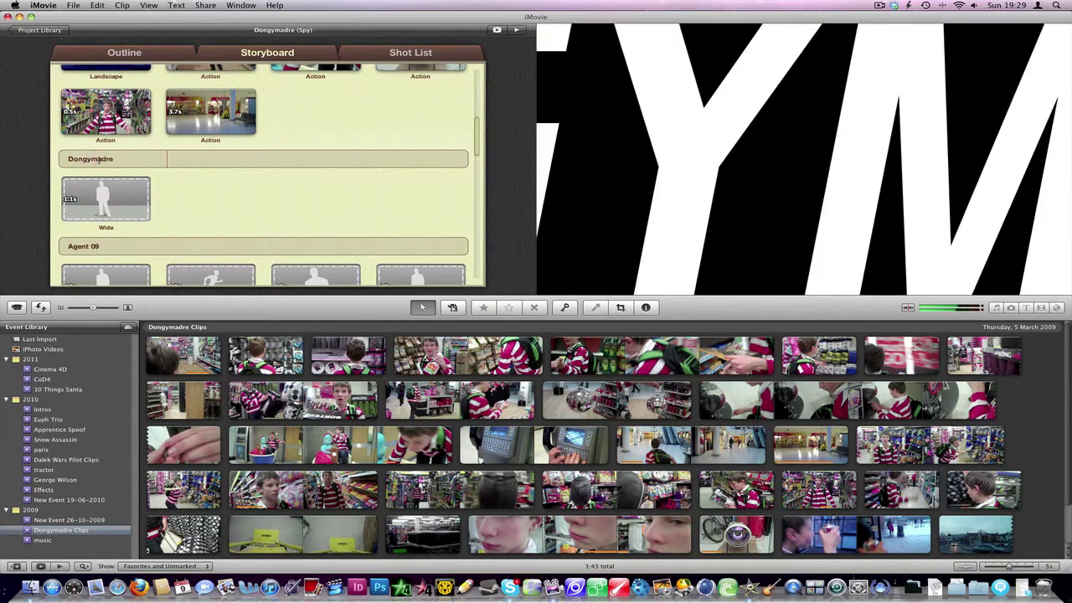
# Step: Fill the 1.1 s Wide placeholder under "Dongymadre" with the clip of the boy standing in the sweets aisle
pyautogui.click(117, 199)
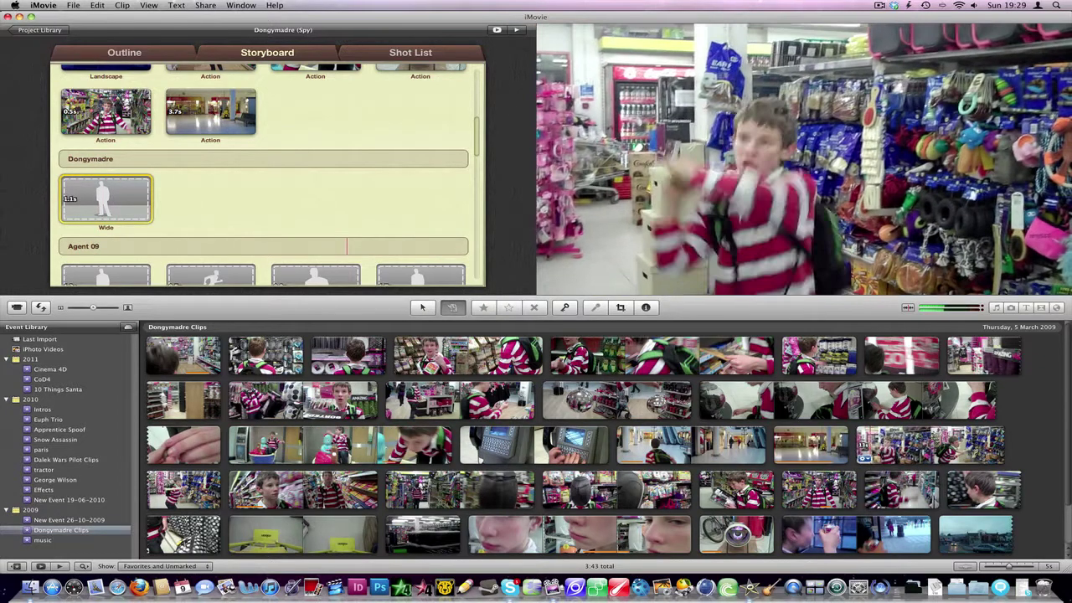
pyautogui.moveTo(1067, 383); pyautogui.dragTo(1067, 427)
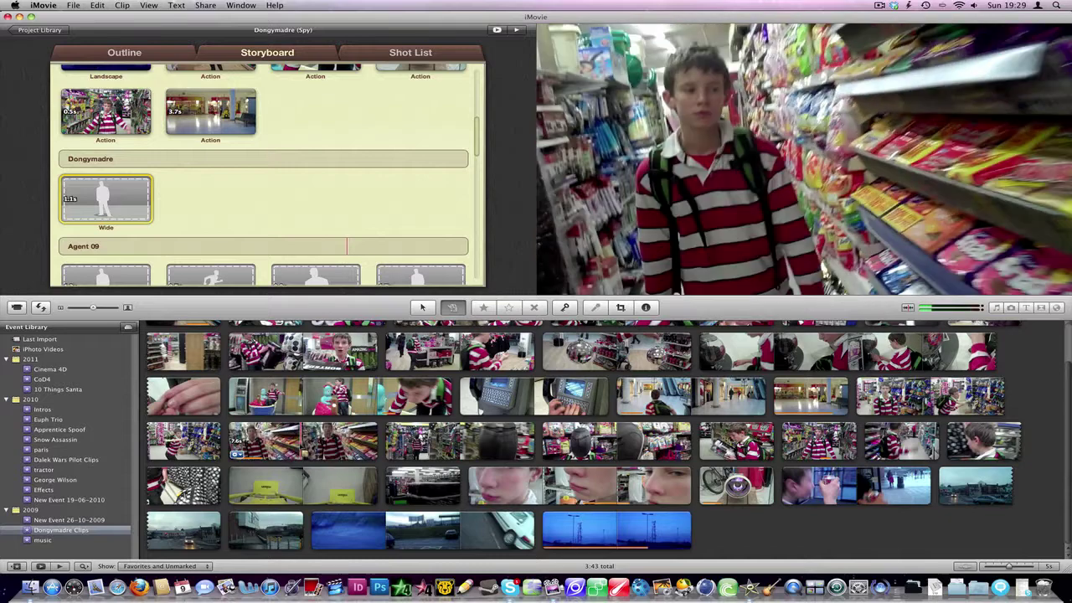
pyautogui.click(284, 440)
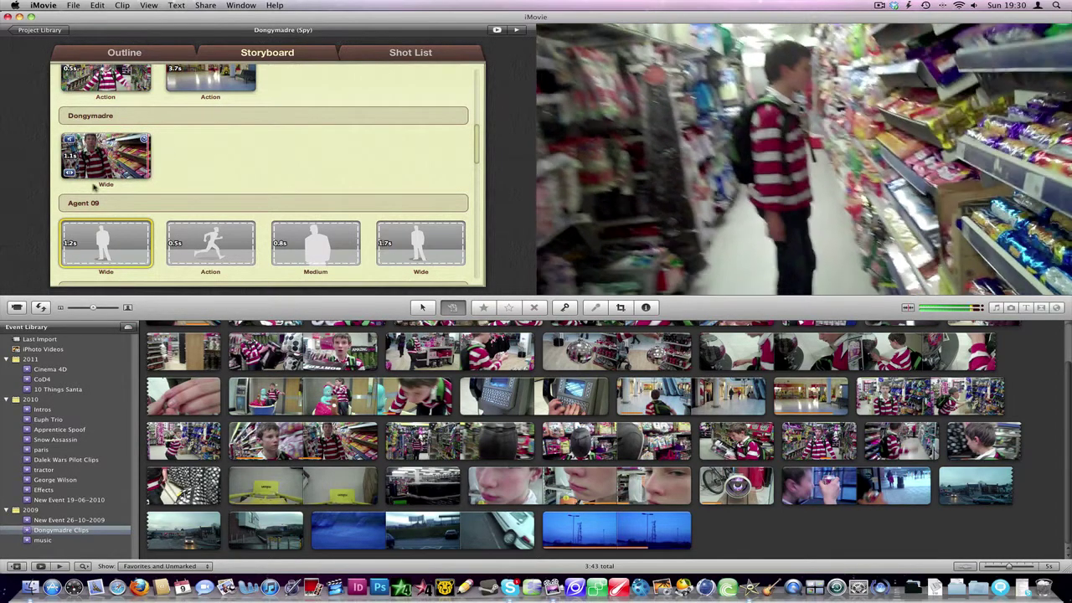
# Step: Fill the 1.2 s Wide placeholder under "Agent 09" with the boy beside the black crates and play the section back
pyautogui.moveTo(472, 148); pyautogui.dragTo(475, 168)
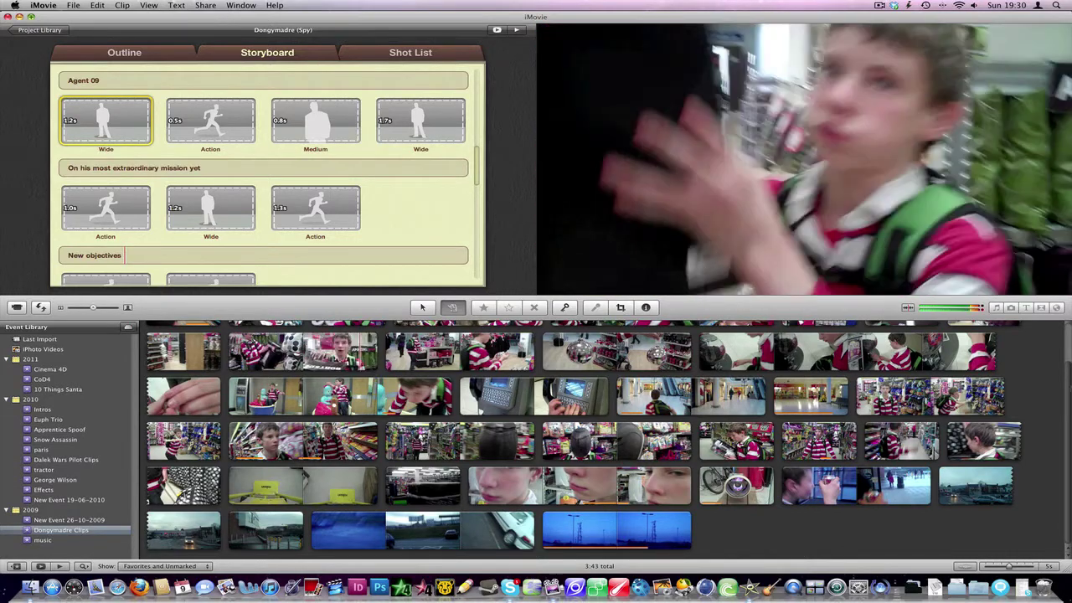
pyautogui.scroll(3, 713, 360)
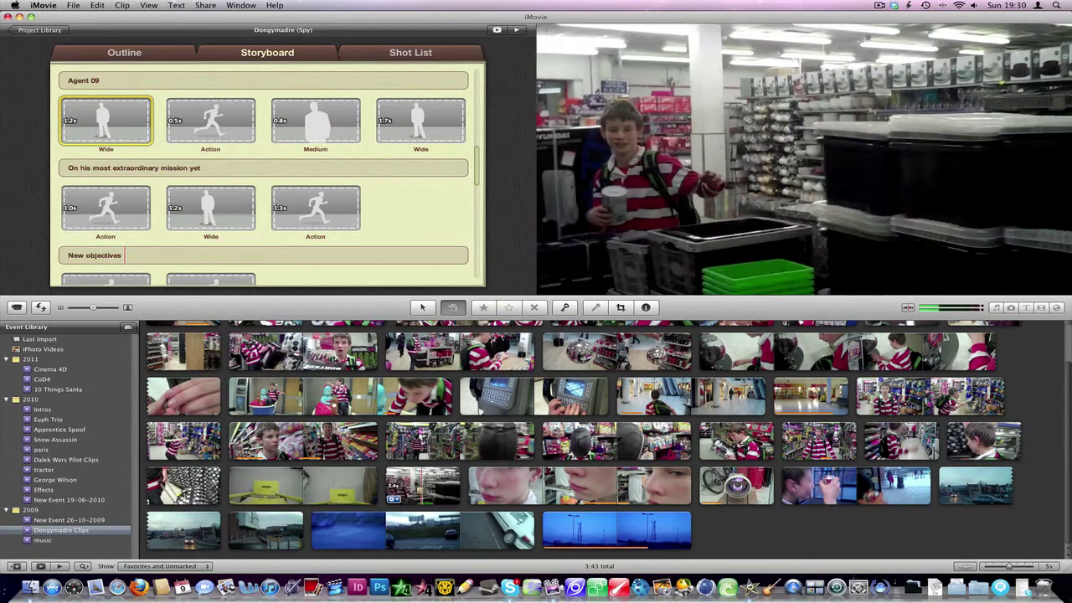
pyautogui.click(414, 486)
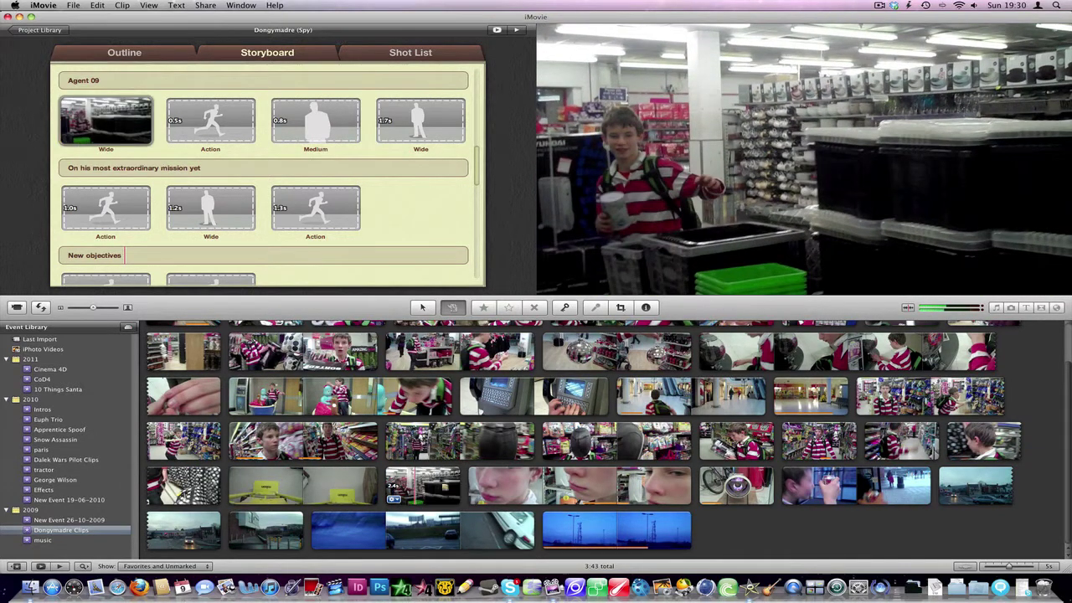
pyautogui.click(90, 81)
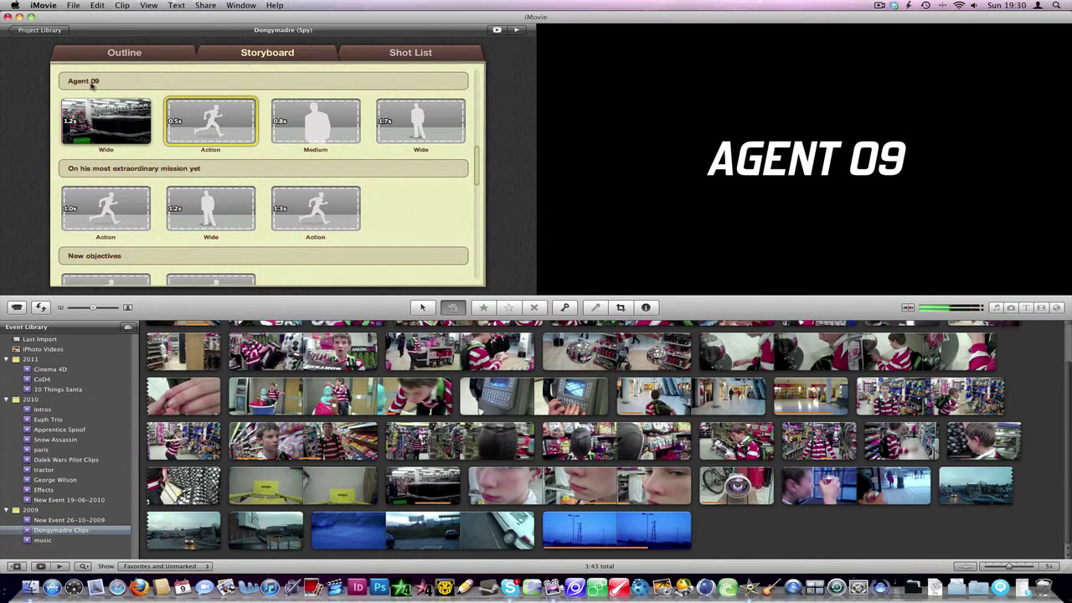
pyautogui.press('space')
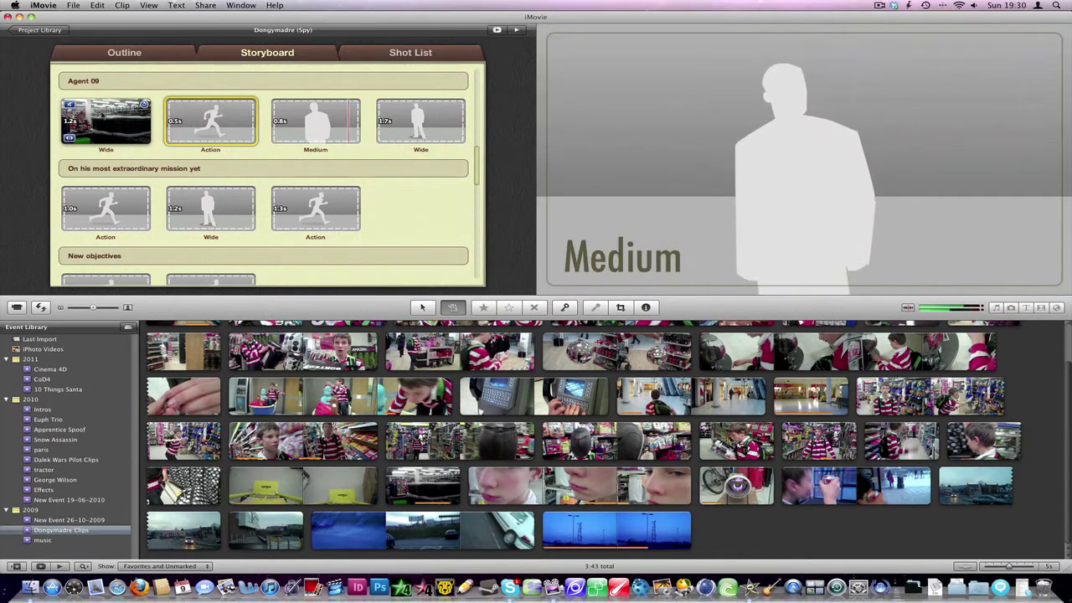
pyautogui.press('space')
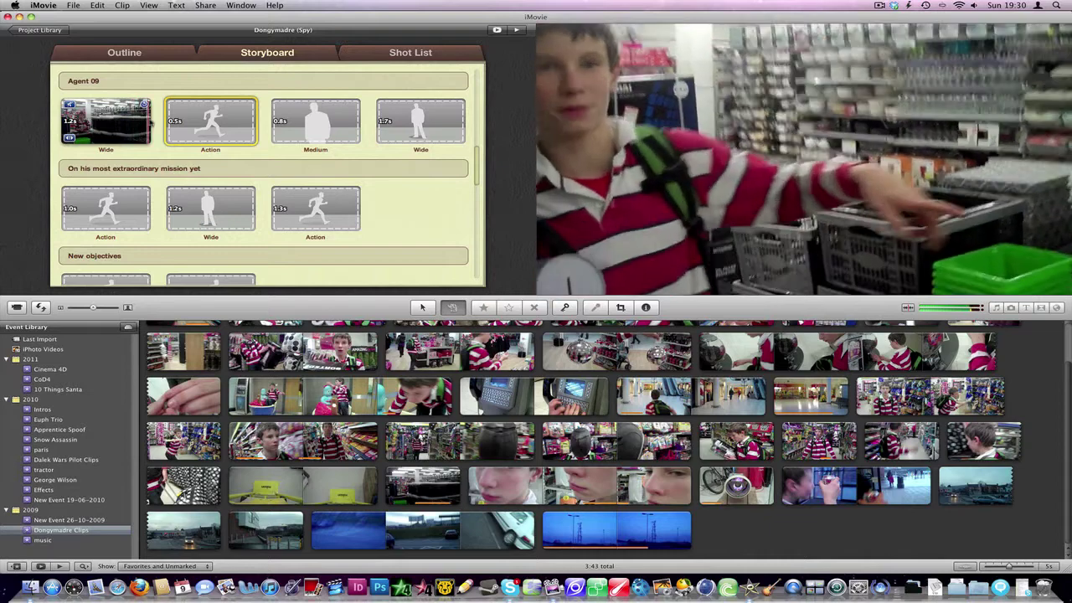
# Step: Shift the used range of the 1.2 s Wide clip to the start of its source footage and close the trimmer
pyautogui.click(134, 123)
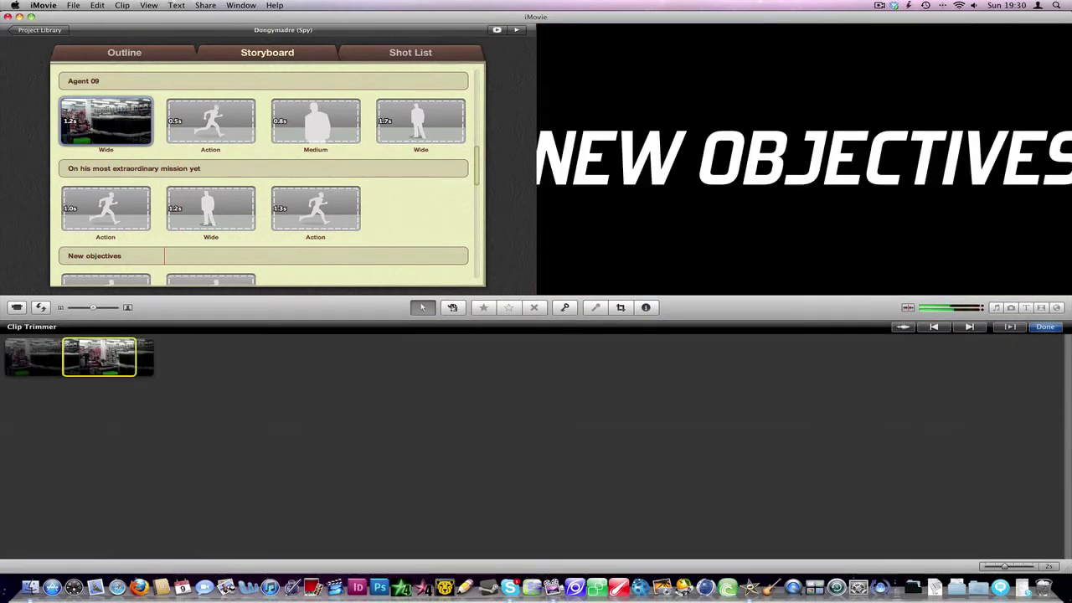
pyautogui.moveTo(95, 357); pyautogui.dragTo(39, 356)
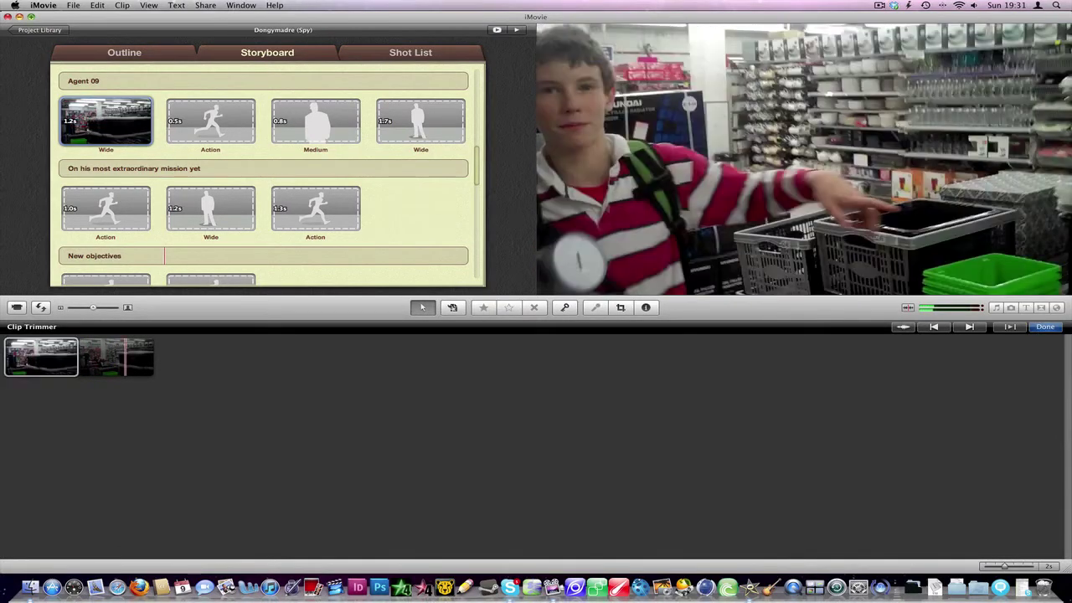
pyautogui.press('Escape')
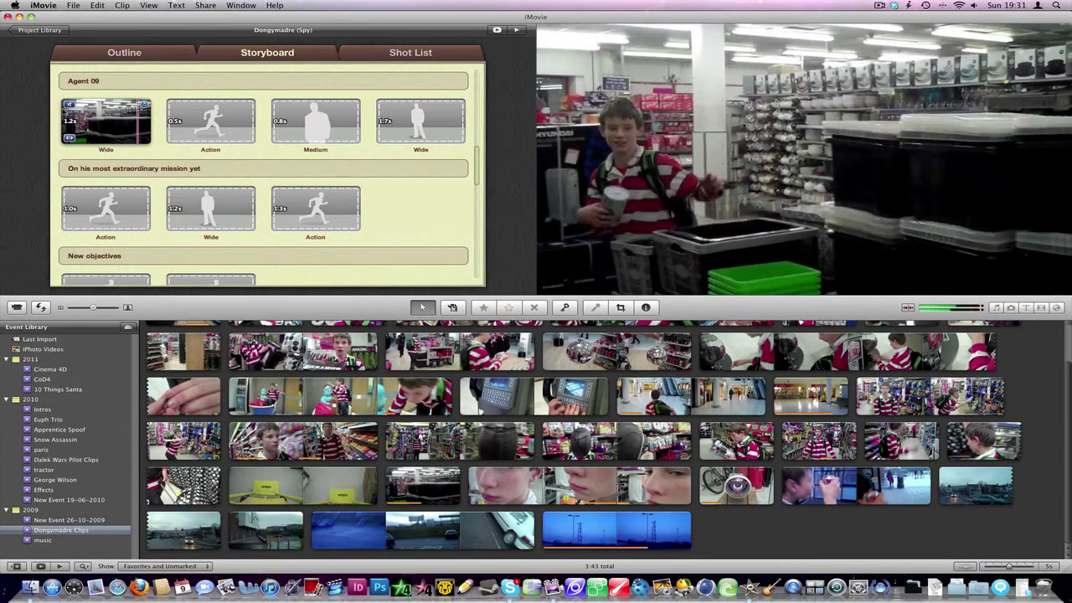
# Step: Add the clip of the boy handling the black "Exploring" box to the 0.5 s Action placeholder and move it to the 0.8 s Medium placeholder
pyautogui.click(214, 121)
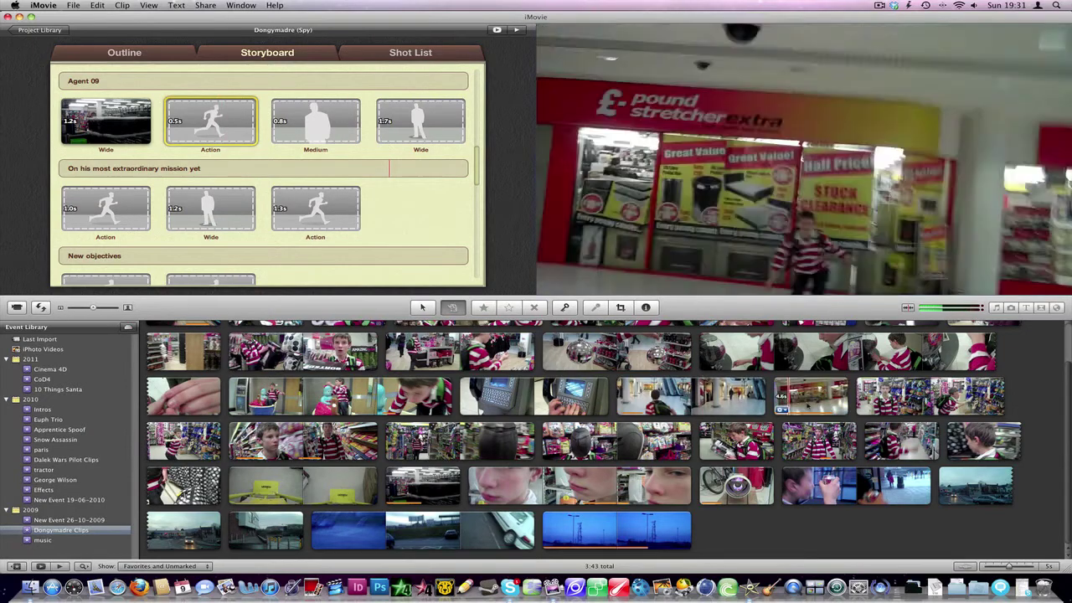
pyautogui.moveTo(1068, 406); pyautogui.dragTo(1066, 365)
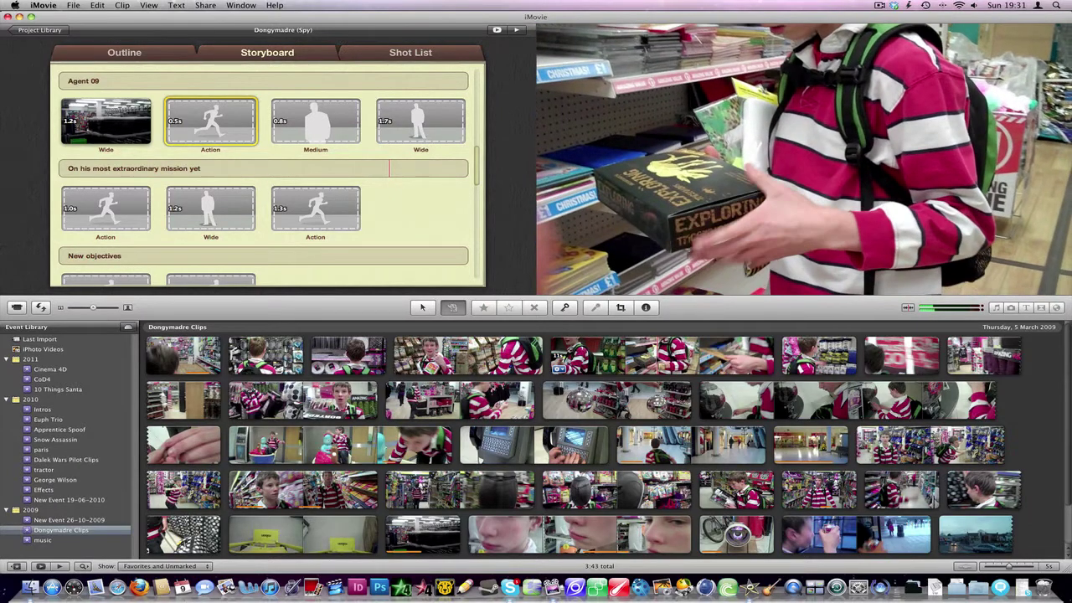
pyautogui.click(630, 360)
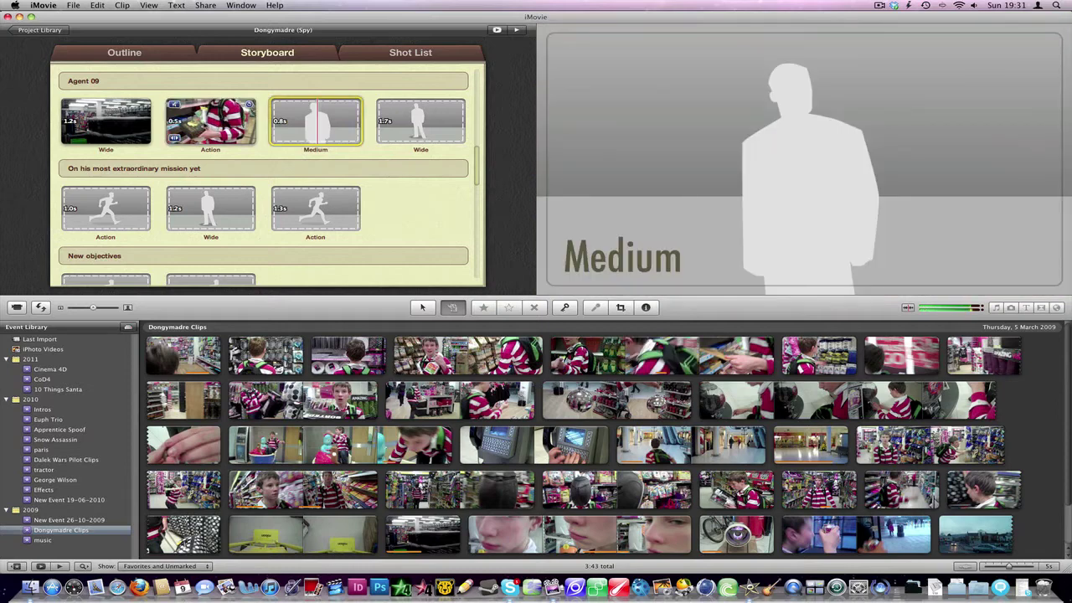
pyautogui.click(209, 125)
pyautogui.moveTo(201, 126); pyautogui.dragTo(288, 121)
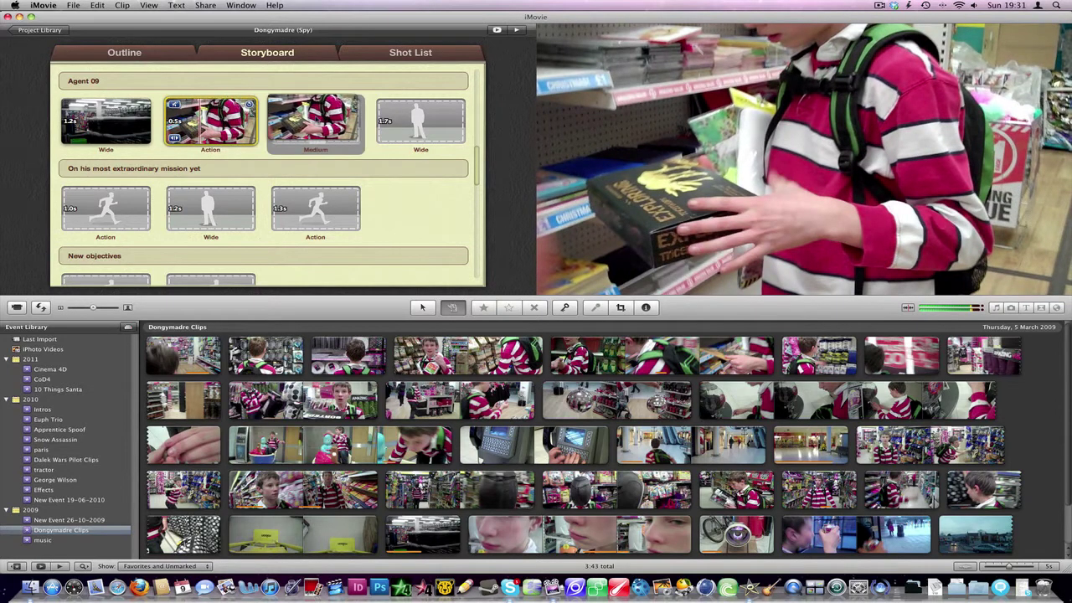
pyautogui.moveTo(313, 118); pyautogui.dragTo(315, 119)
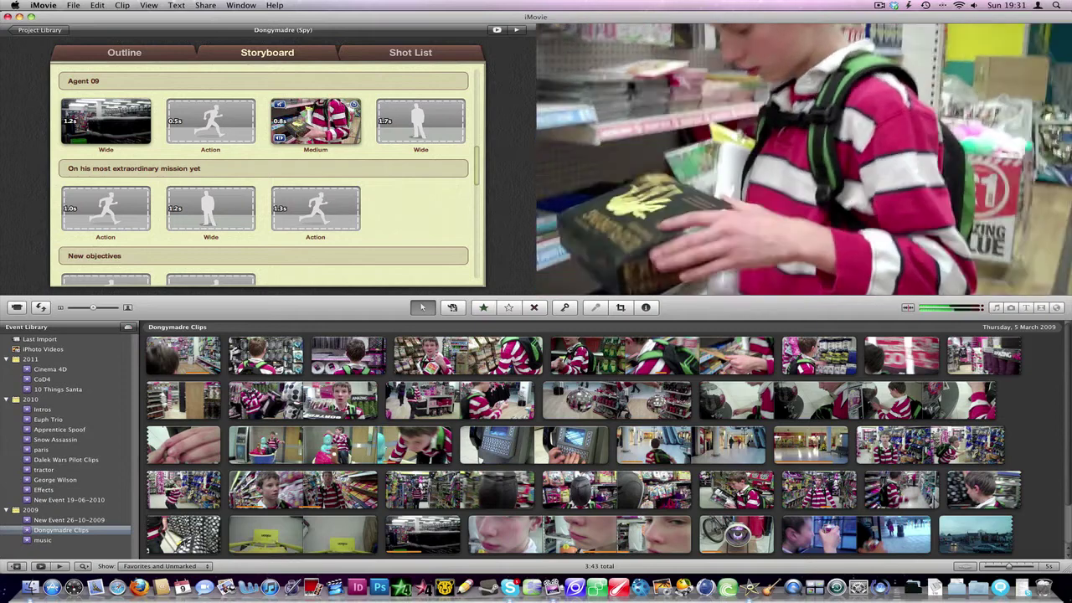
# Step: Shift the used range of the 0.8 s Medium clip slightly later in its source footage, keeping its length, and close the trimmer
pyautogui.press('super+r')
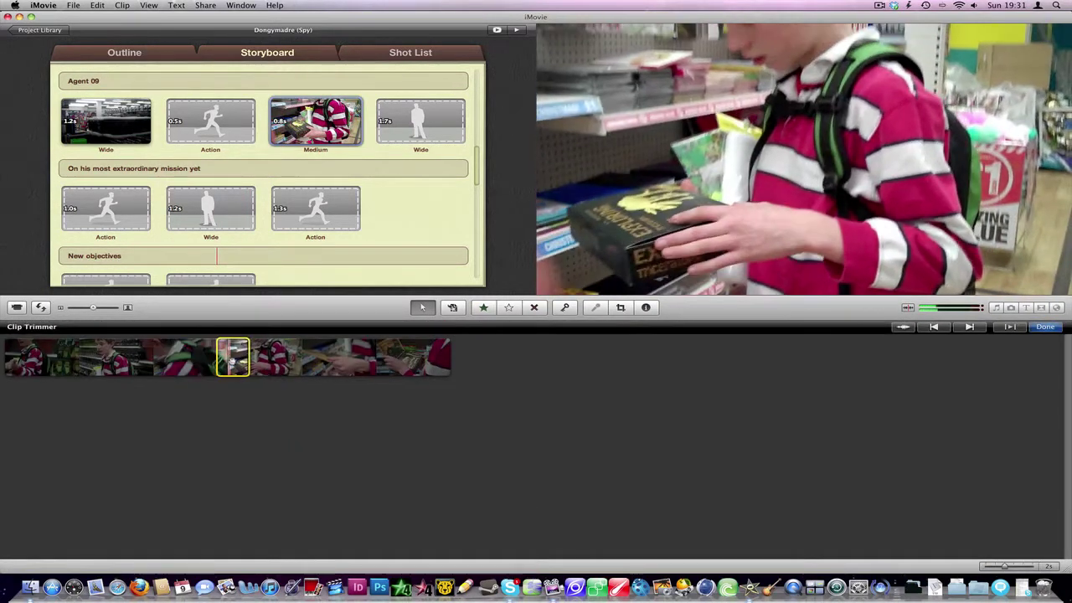
pyautogui.moveTo(232, 358); pyautogui.dragTo(242, 358)
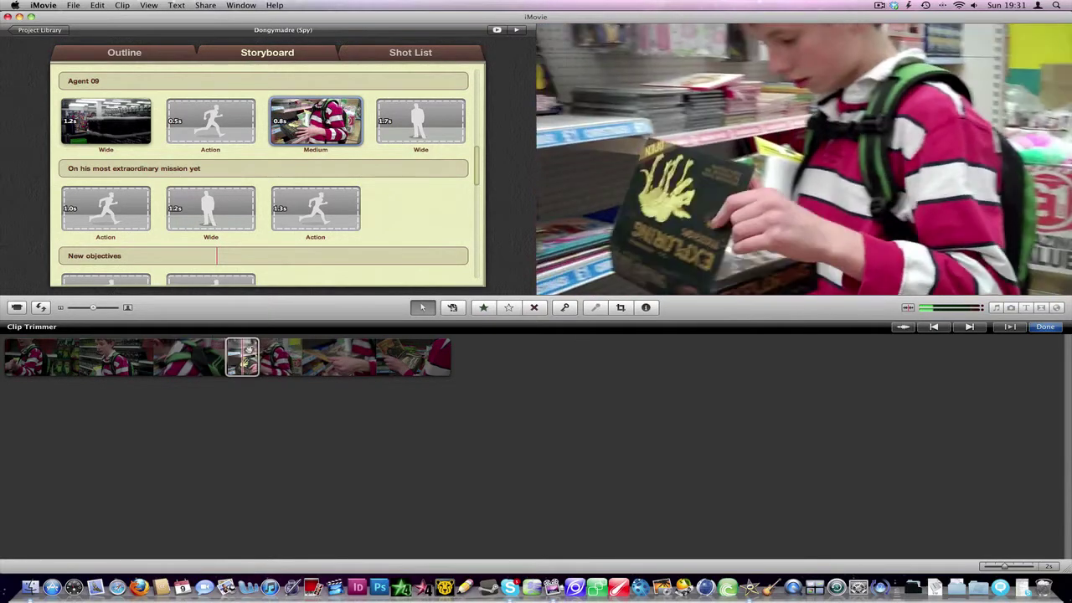
pyautogui.moveTo(242, 358); pyautogui.dragTo(238, 358)
pyautogui.press('Escape')
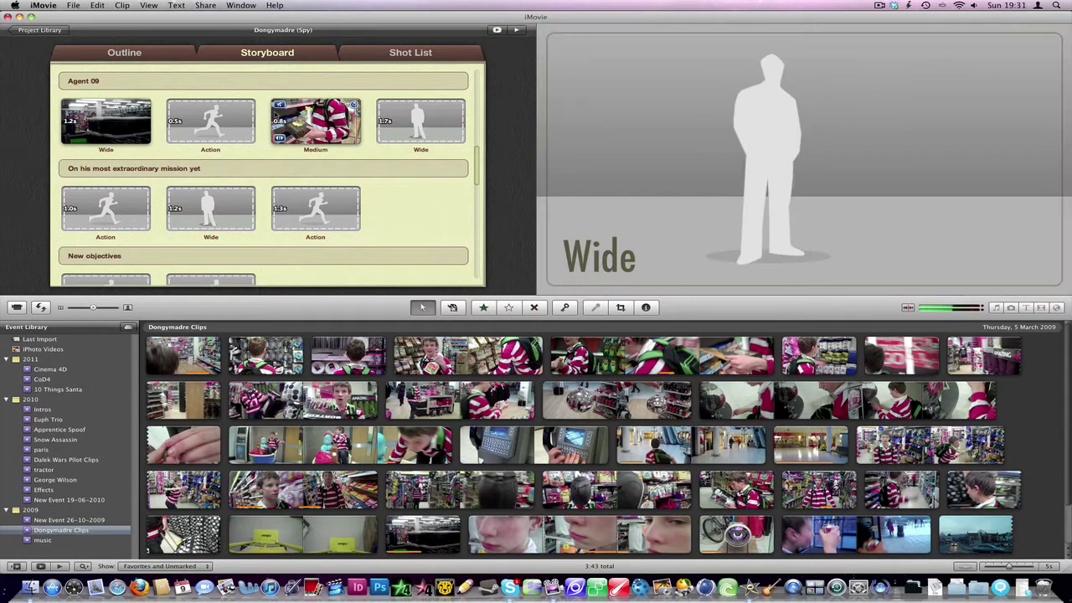
# Step: Fill the empty 0.5 s Action and 1.7 s Wide placeholders under "Agent 09" with the boy examining a boxed toy and the boy facing the camera by the hanging goods
pyautogui.click(228, 115)
pyautogui.scroll(-1, 1039, 358)
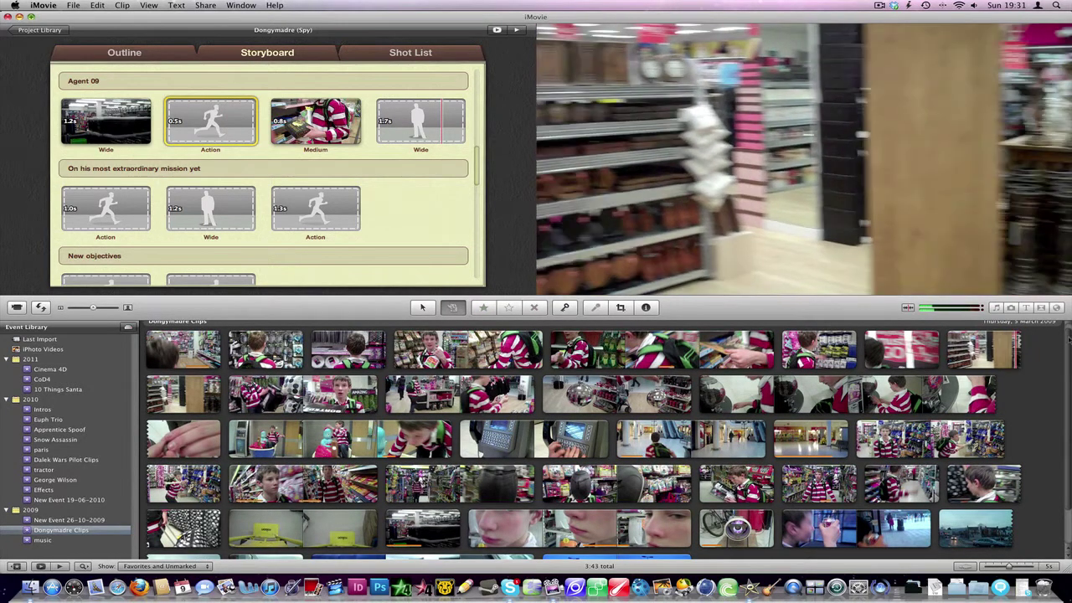
pyautogui.scroll(-3, 1062, 369)
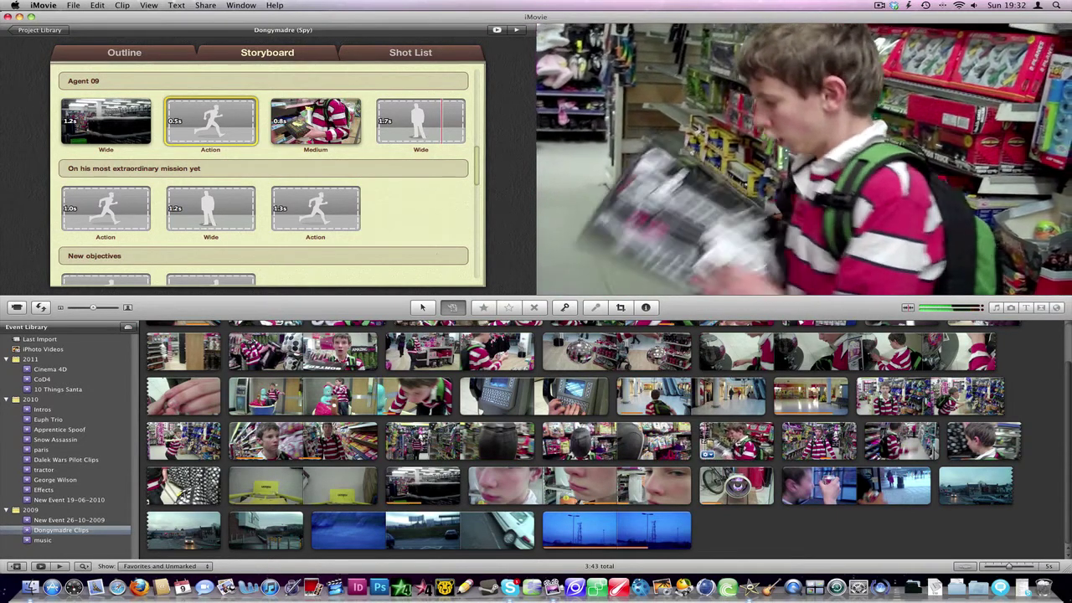
pyautogui.click(737, 441)
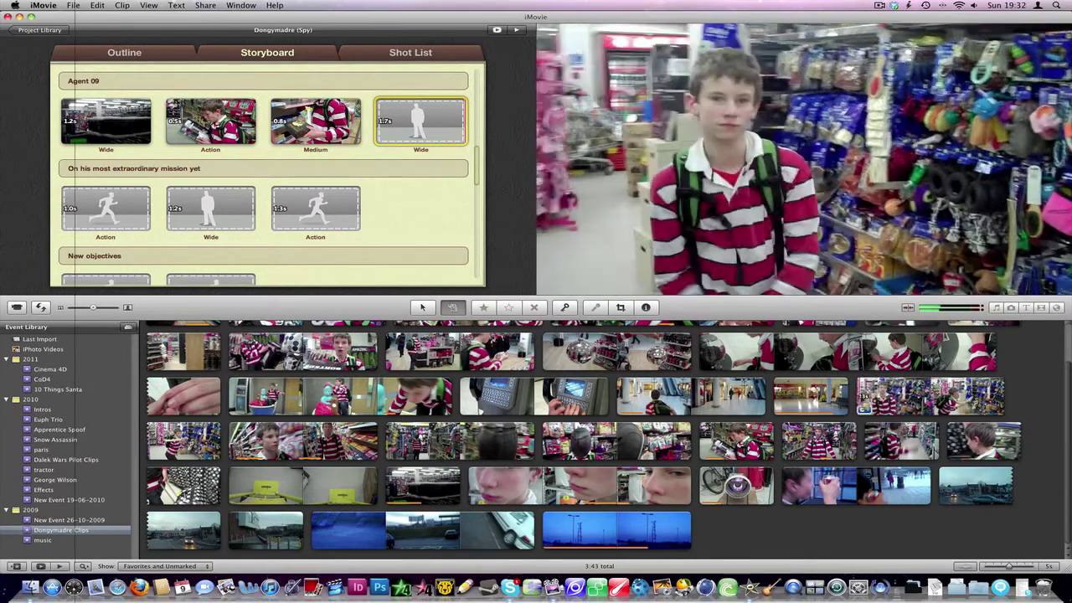
pyautogui.click(864, 397)
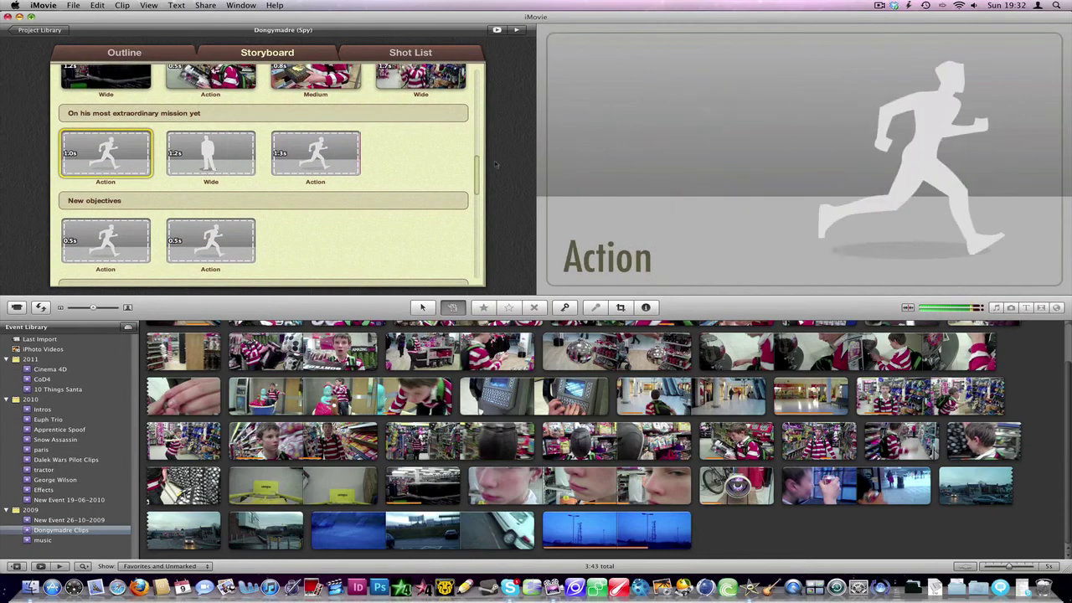
# Step: Fill the three placeholders under "On his most extraordinary mission yet" with the polka-dot suitcase, gift display and red sale-sign storefront clips, in that order
pyautogui.moveTo(476, 164)
pyautogui.mouseDown()
pyautogui.moveTo(478, 203)
pyautogui.moveTo(477, 157)
pyautogui.mouseUp()
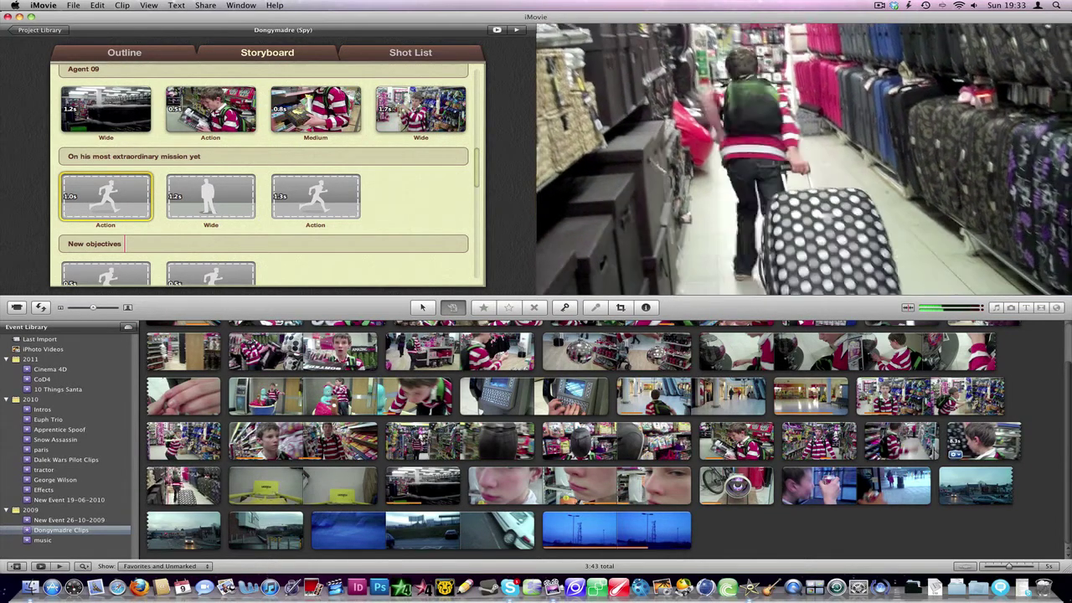
pyautogui.click(163, 487)
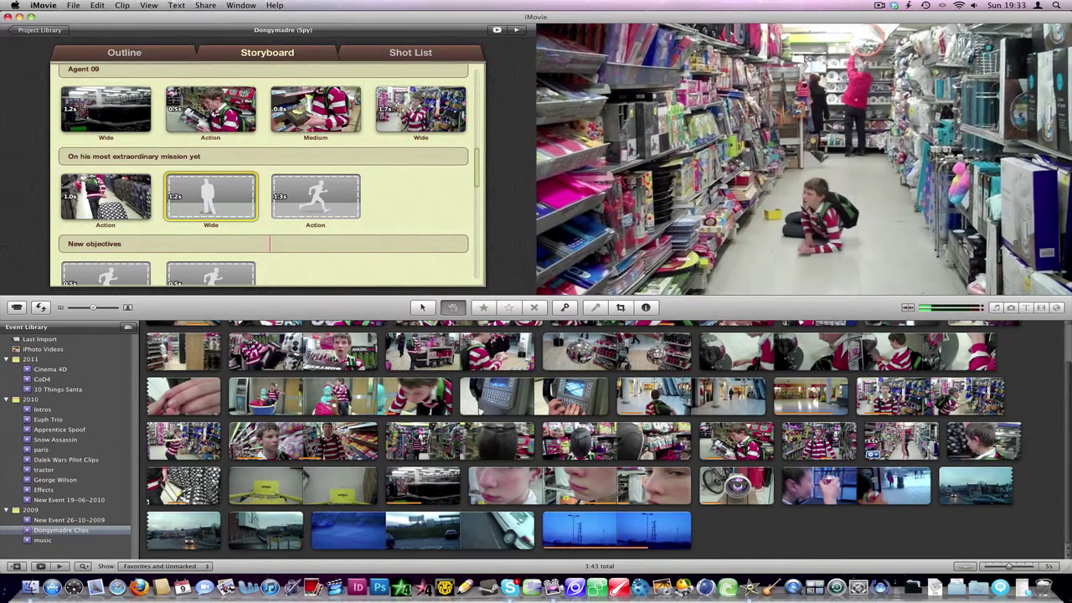
pyautogui.scroll(2, 1066, 462)
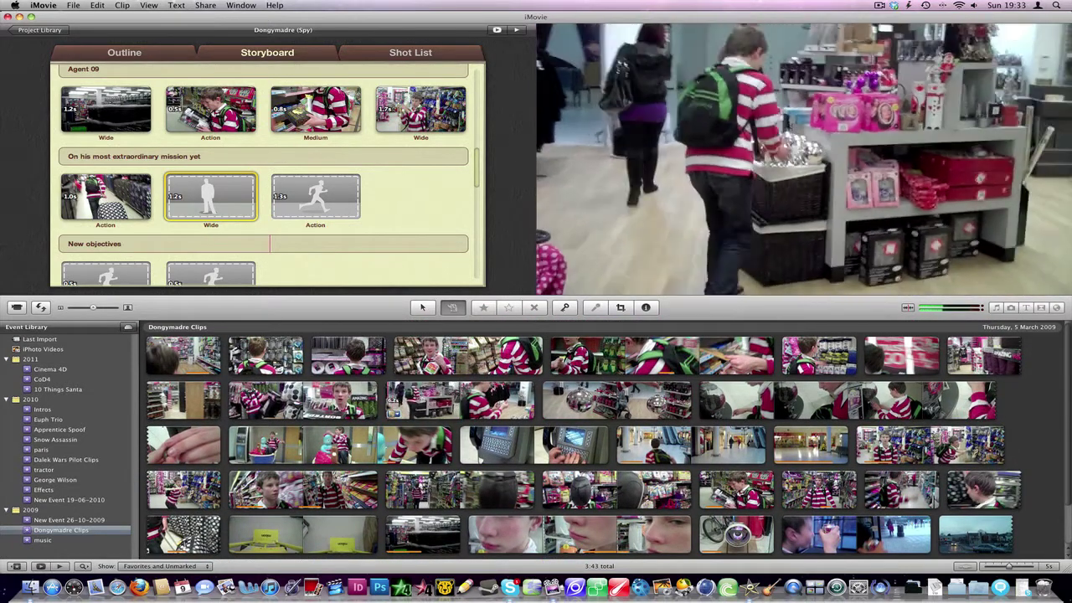
pyautogui.moveTo(419, 400); pyautogui.dragTo(226, 206)
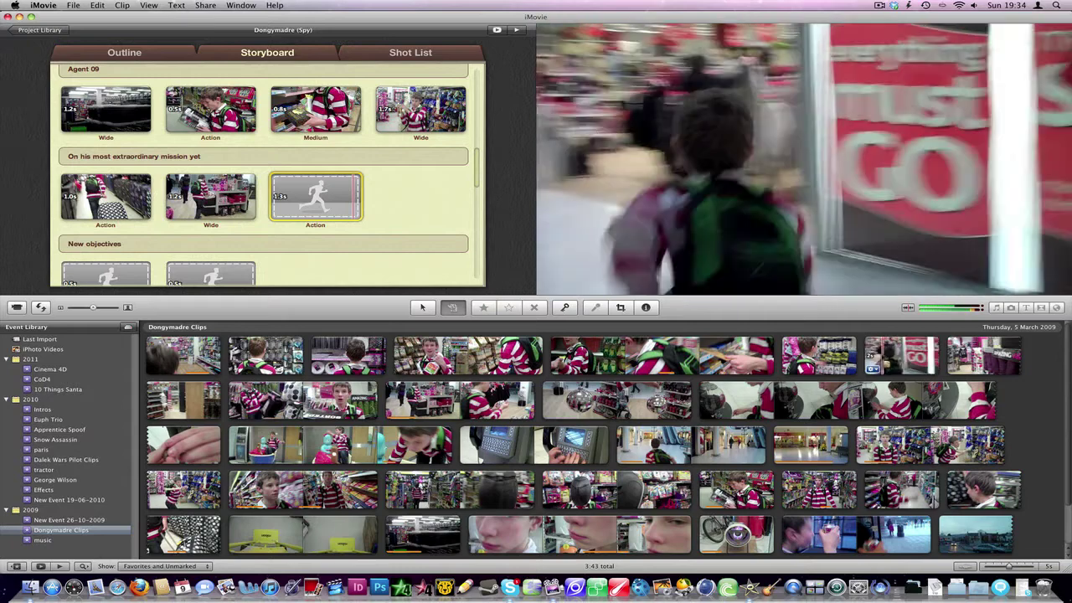
pyautogui.click(879, 359)
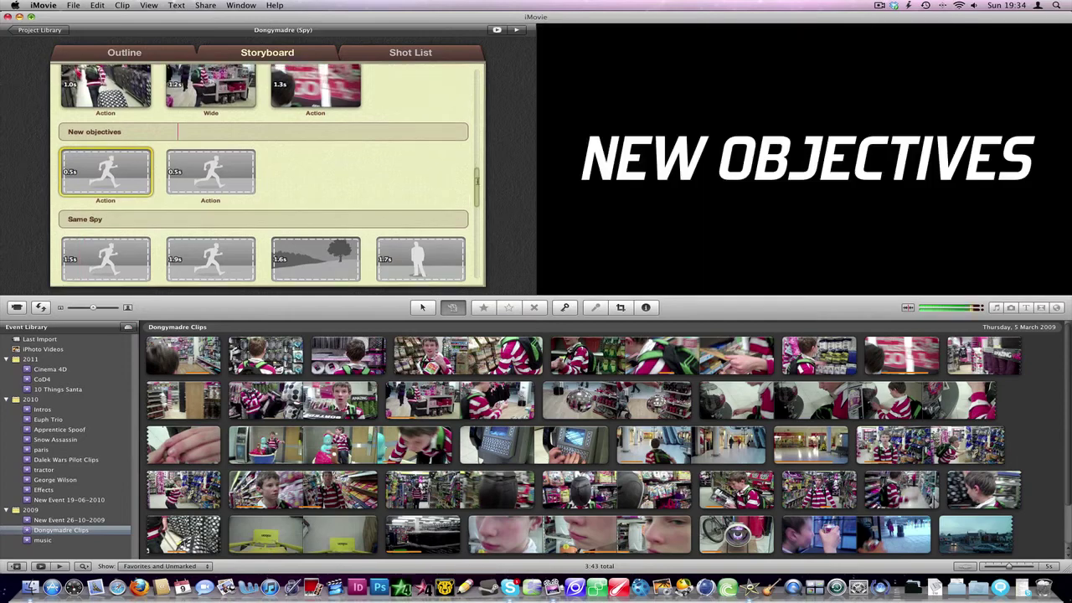
# Step: Play back the trailer section around the "New objectives" title
pyautogui.scroll(2, 478, 179)
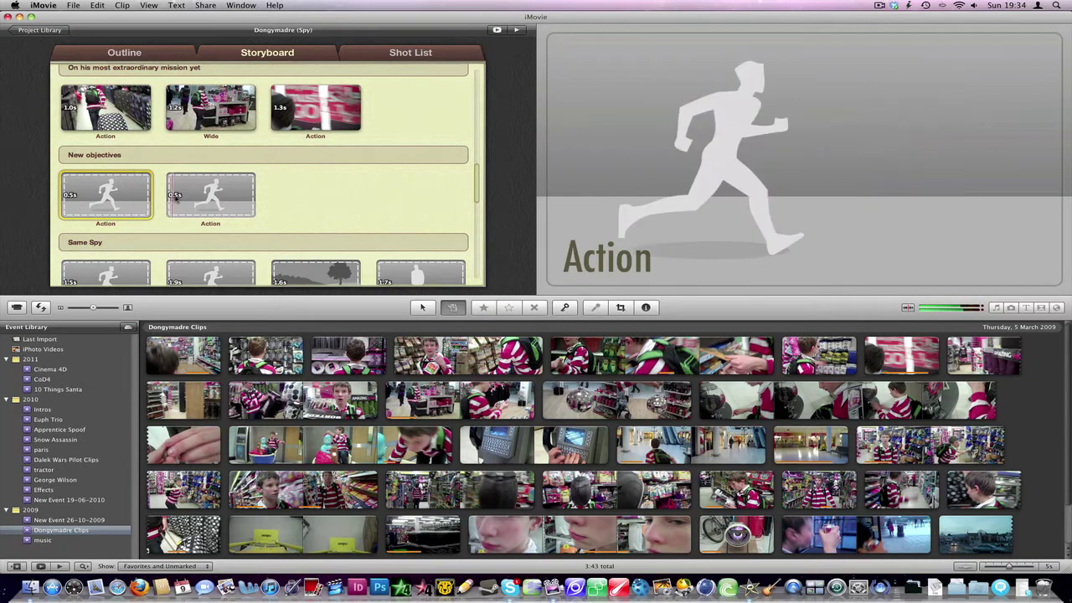
pyautogui.press('space')
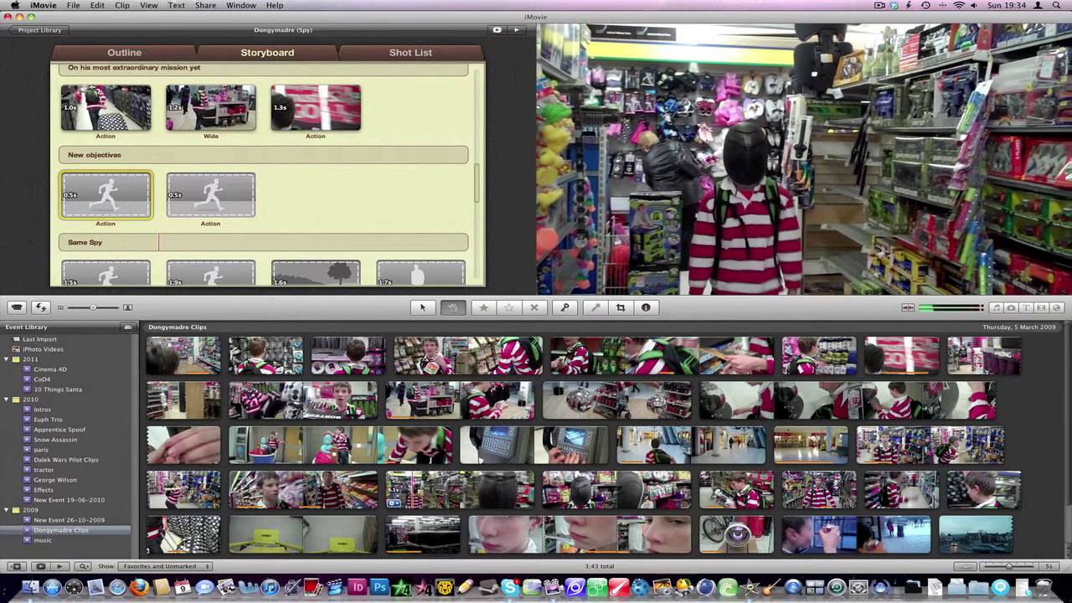
# Step: Fill the two 0.5 s Action placeholders under "New objectives" with the masked boy in the toy aisle and the boy walking through the mall
pyautogui.click(431, 489)
pyautogui.click(423, 482)
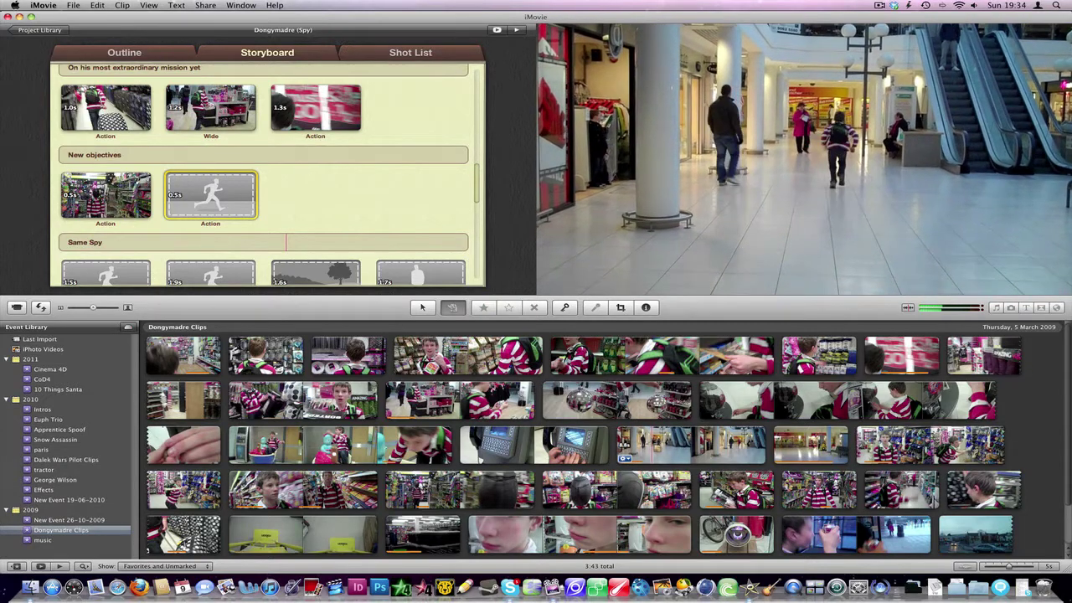
pyautogui.click(651, 443)
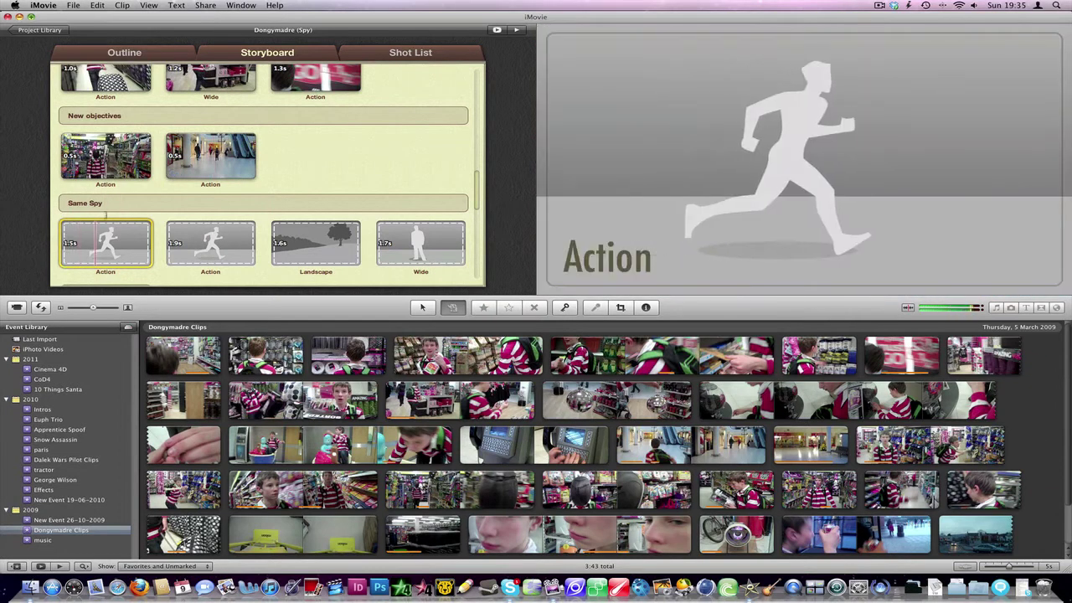
# Step: Fill the 1.5 s Action placeholder under "Same Spy" with the section of the payphone clip showing hands typing on the keypad
pyautogui.scroll(-10, 268, 175)
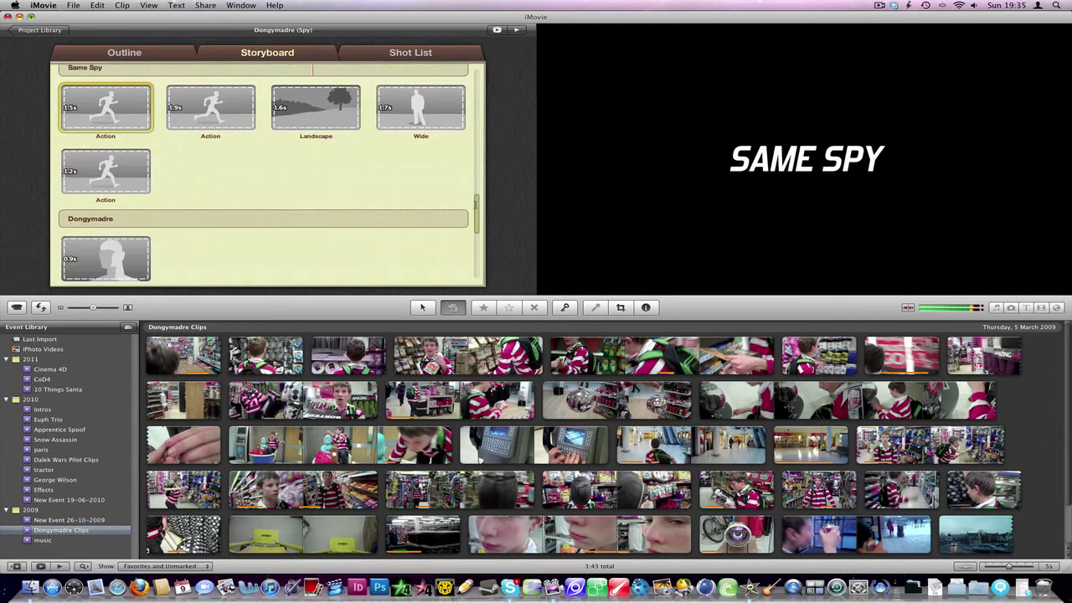
pyautogui.scroll(-5, 268, 176)
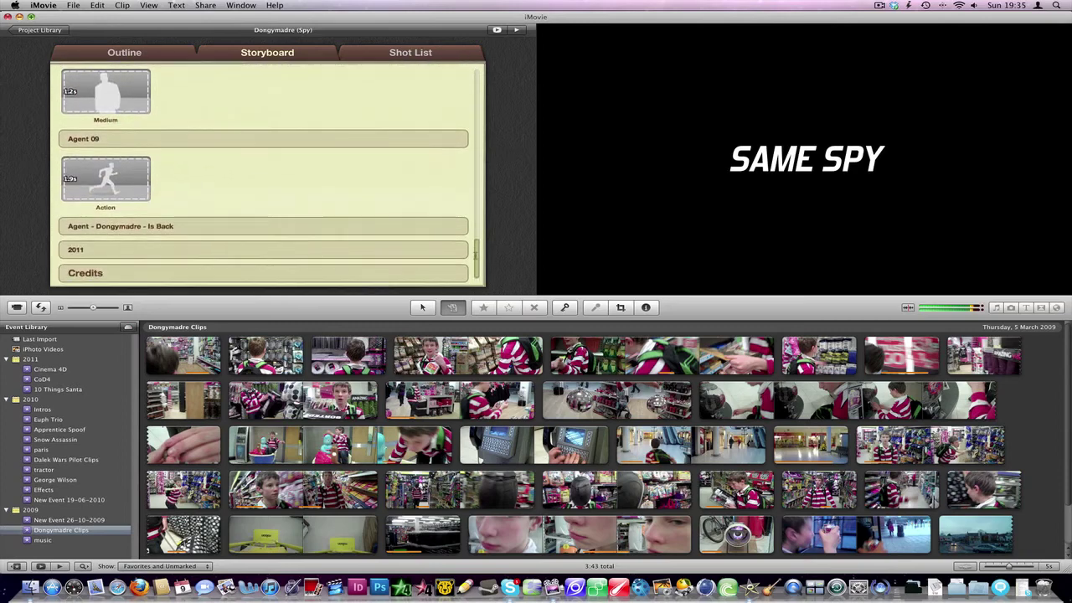
pyautogui.scroll(6, 268, 176)
pyautogui.scroll(4, 268, 176)
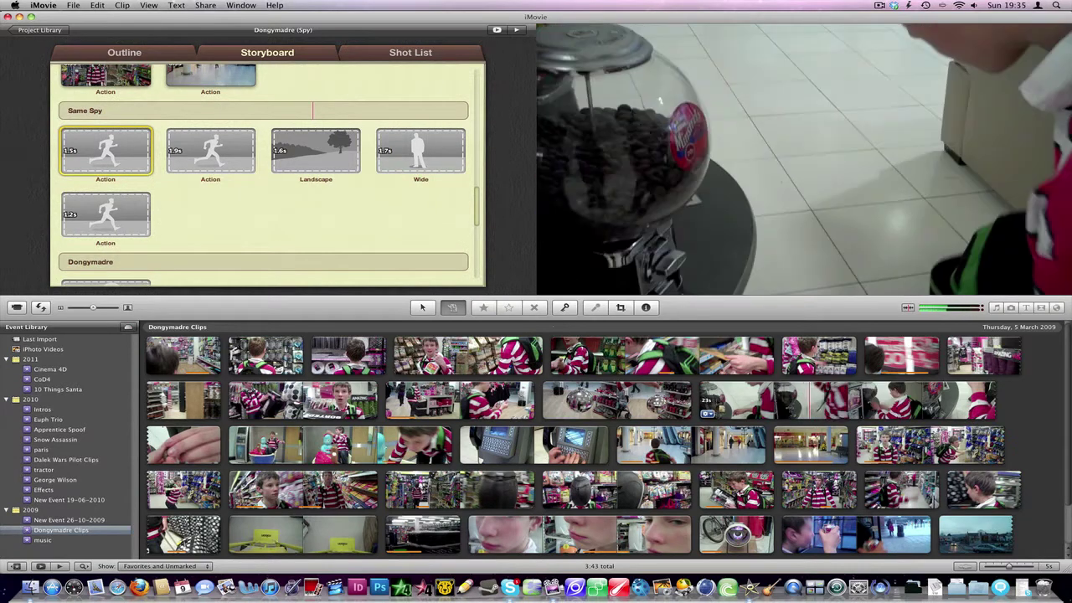
pyautogui.scroll(-3, 602, 439)
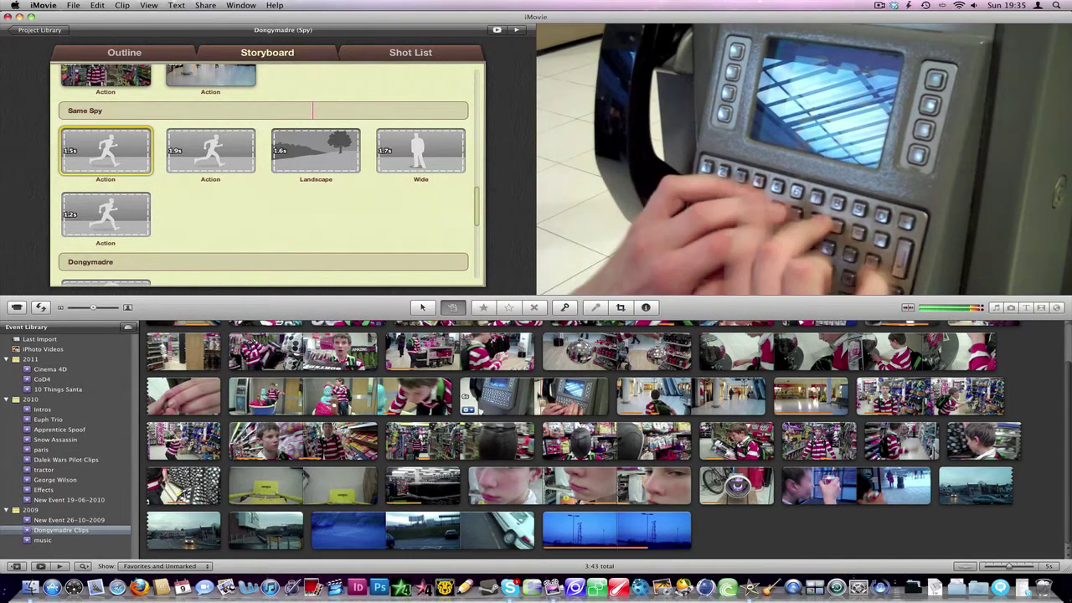
pyautogui.click(529, 394)
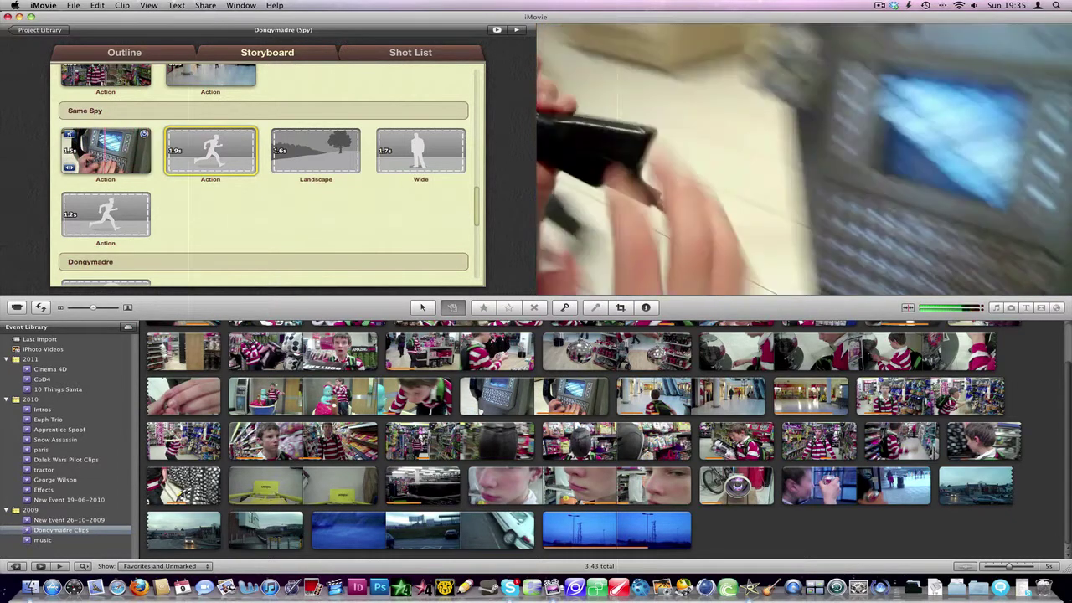
# Step: Shift the used range of the 1.5 s payphone clip slightly earlier in its source footage, keeping its length, and close the trimmer
pyautogui.click(85, 167)
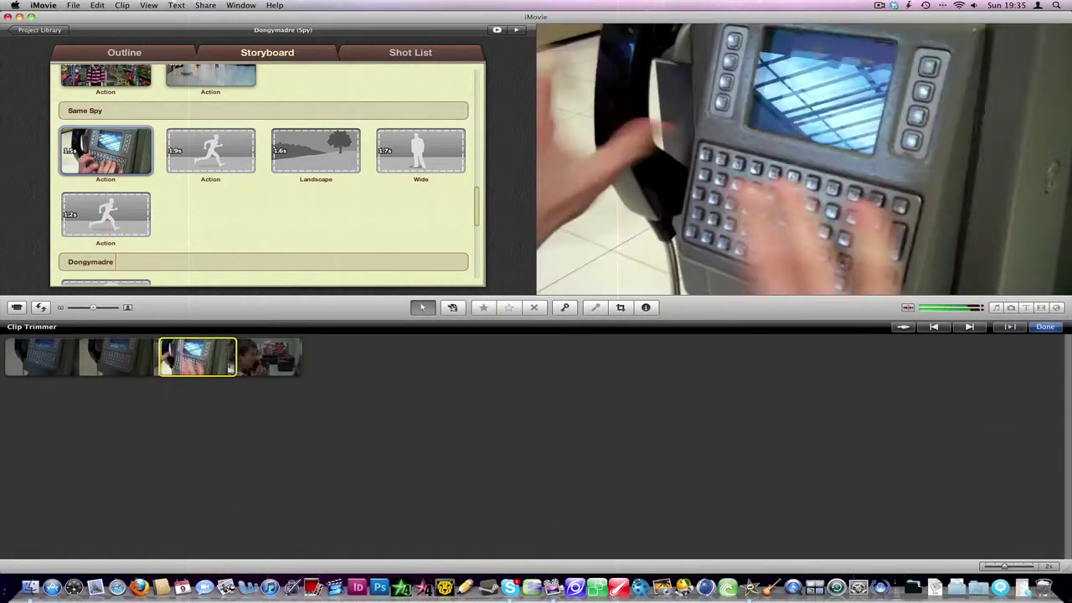
pyautogui.moveTo(198, 358); pyautogui.dragTo(186, 358)
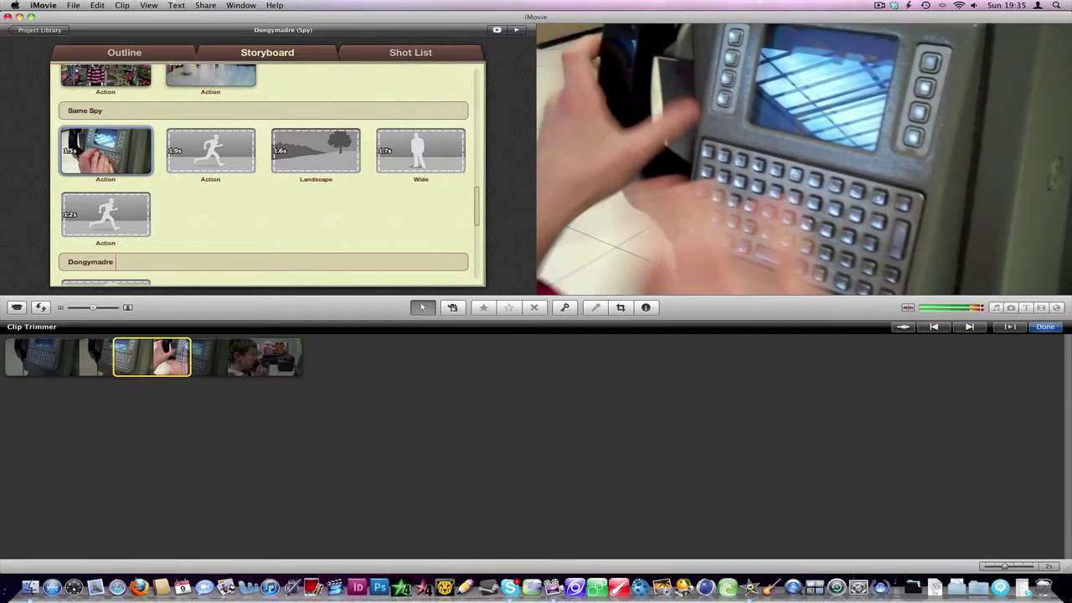
pyautogui.click(1046, 327)
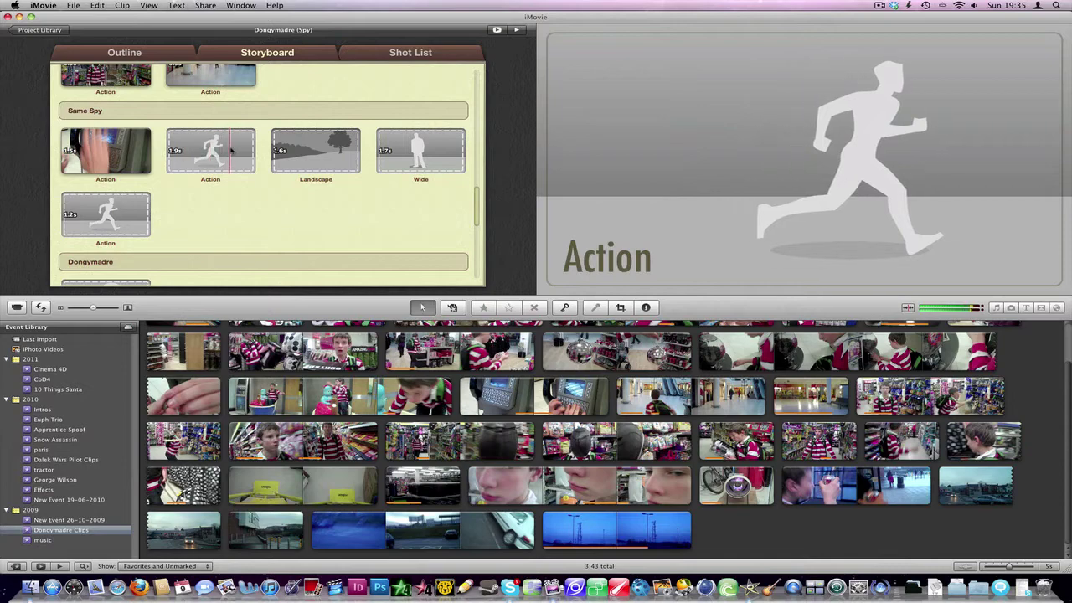
# Step: Fill the 1.9 s Action and 1.6 s Landscape placeholders under "Same Spy" with the boy in the pet-toy aisle and the wet road junction
pyautogui.click(206, 165)
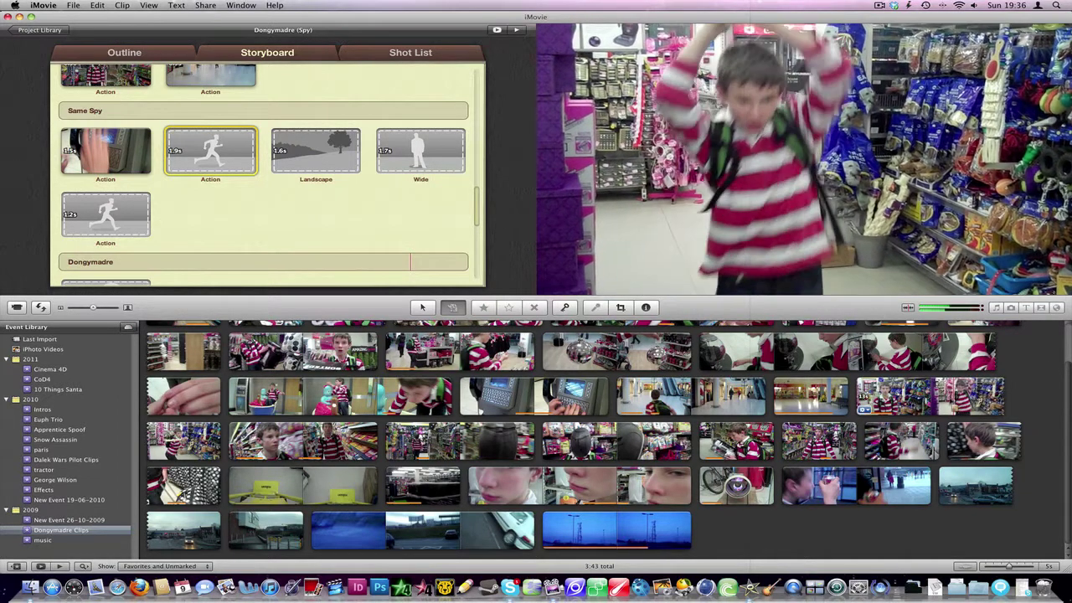
pyautogui.click(950, 401)
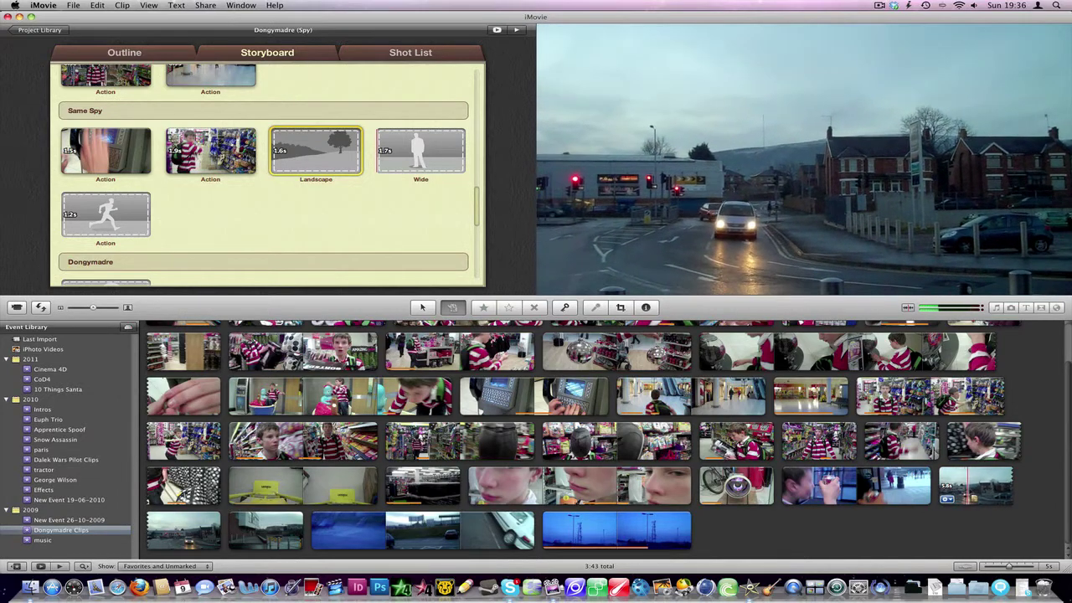
pyautogui.click(969, 490)
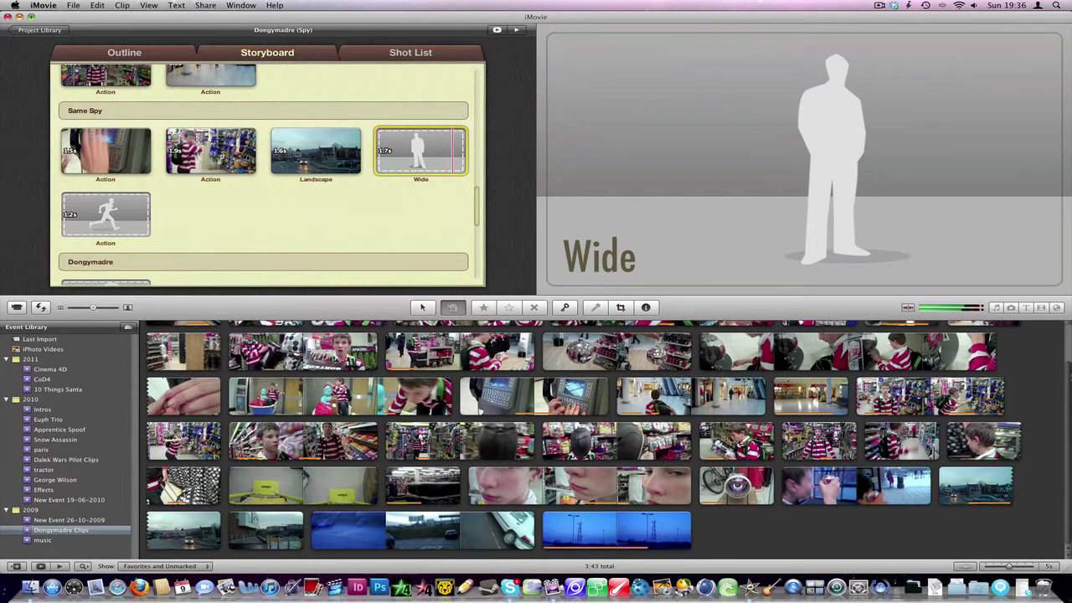
# Step: Fill the 1.7 s Wide and 1.2 s Action placeholders under "Same Spy" with the boy on the blue boat ride and another section of the payphone clip
pyautogui.scroll(3, 604, 438)
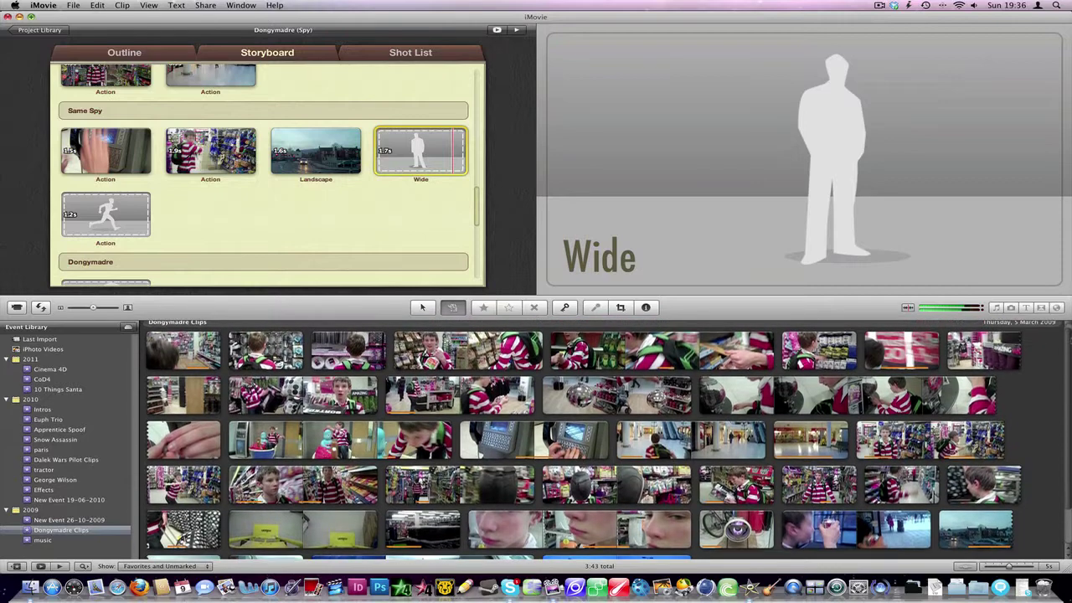
pyautogui.scroll(-1, 603, 439)
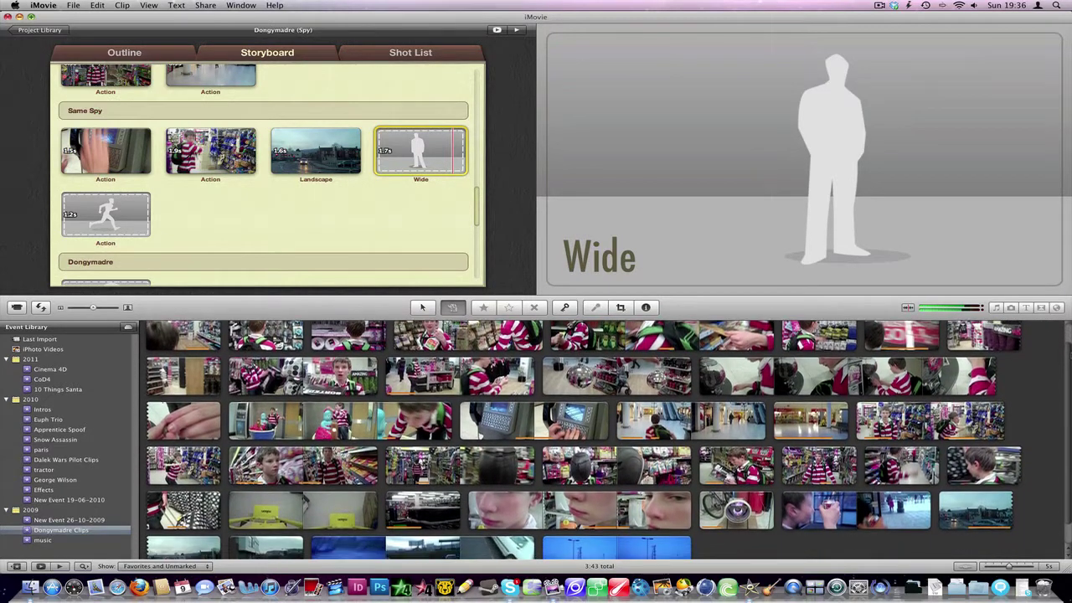
pyautogui.scroll(-1, 603, 439)
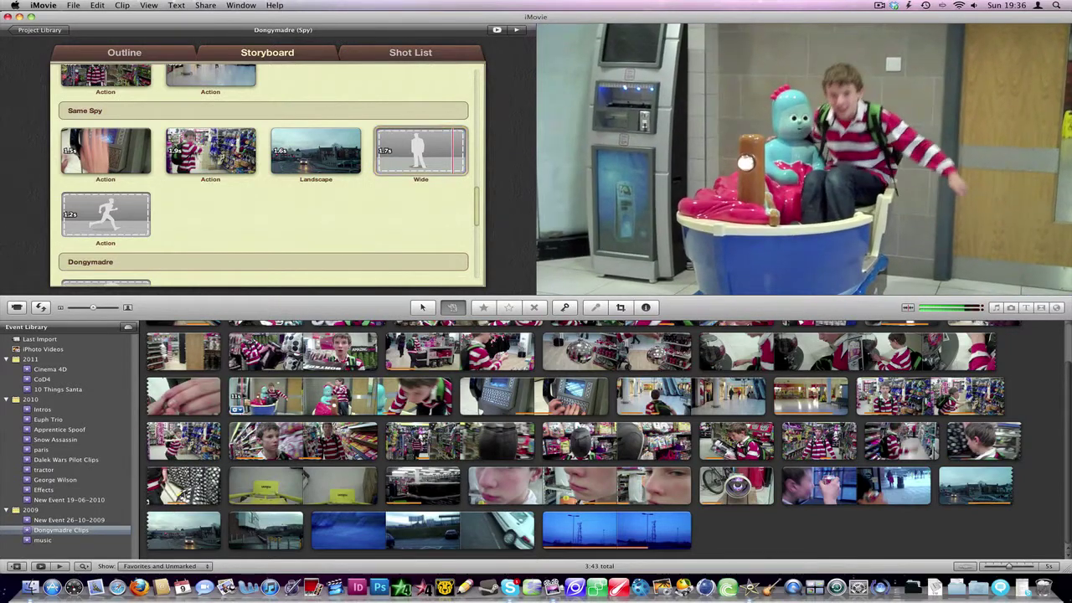
pyautogui.click(244, 397)
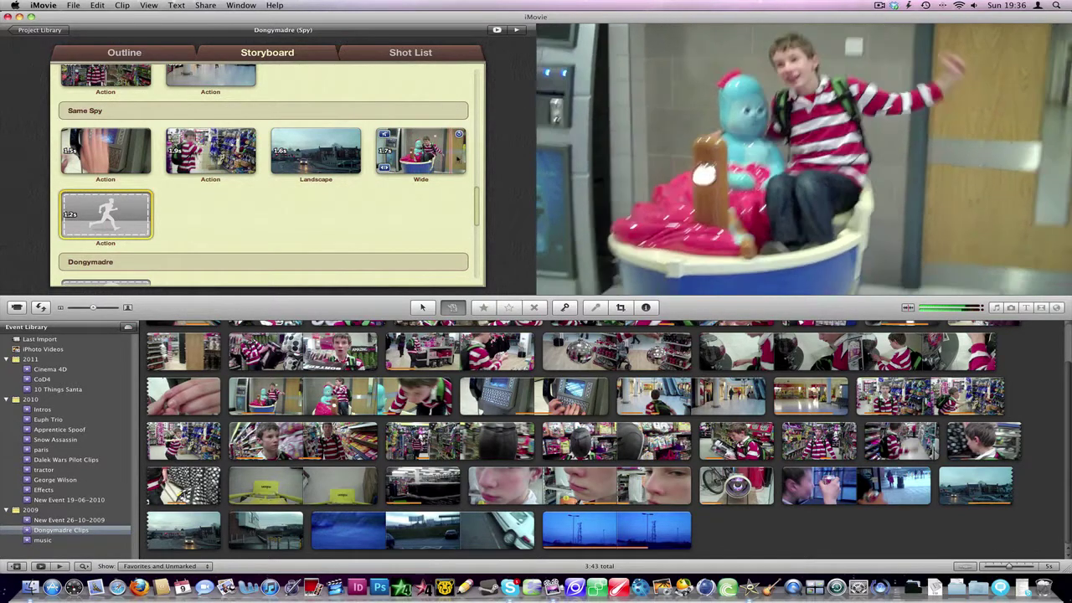
pyautogui.moveTo(475, 190); pyautogui.dragTo(477, 205)
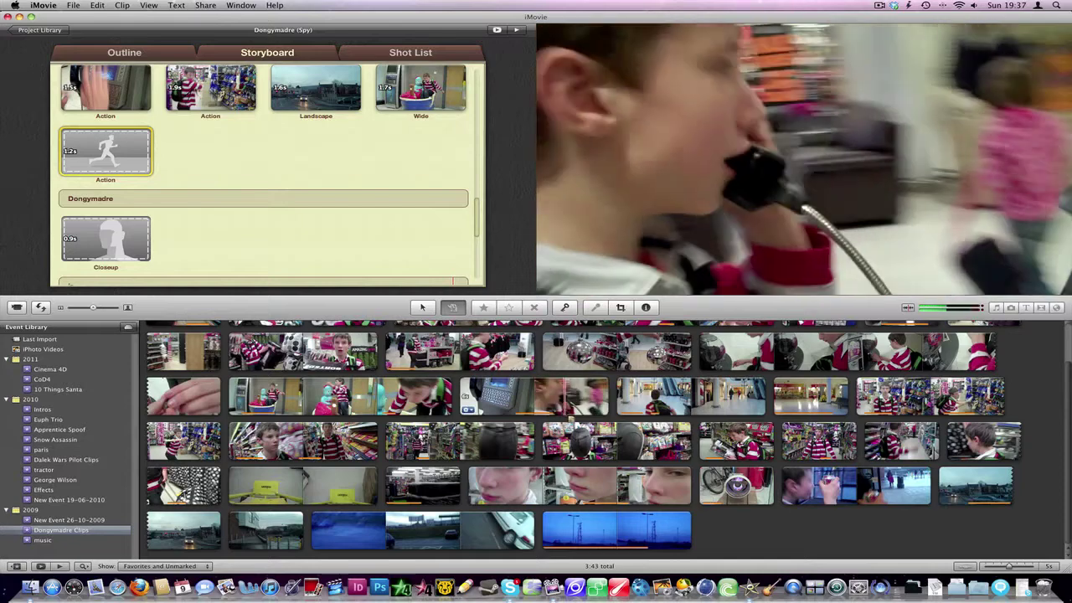
pyautogui.click(560, 412)
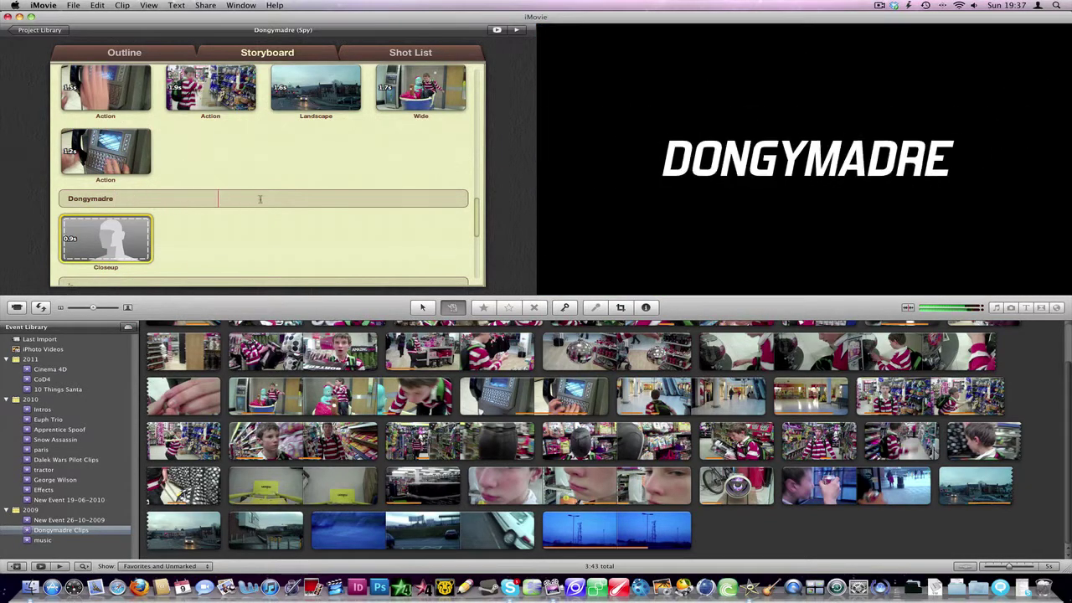
# Step: Fill the 0.9 s Closeup placeholder under "Dongymadre" with the clip of the boy carrying goods past the store shelves
pyautogui.scroll(-5, 268, 176)
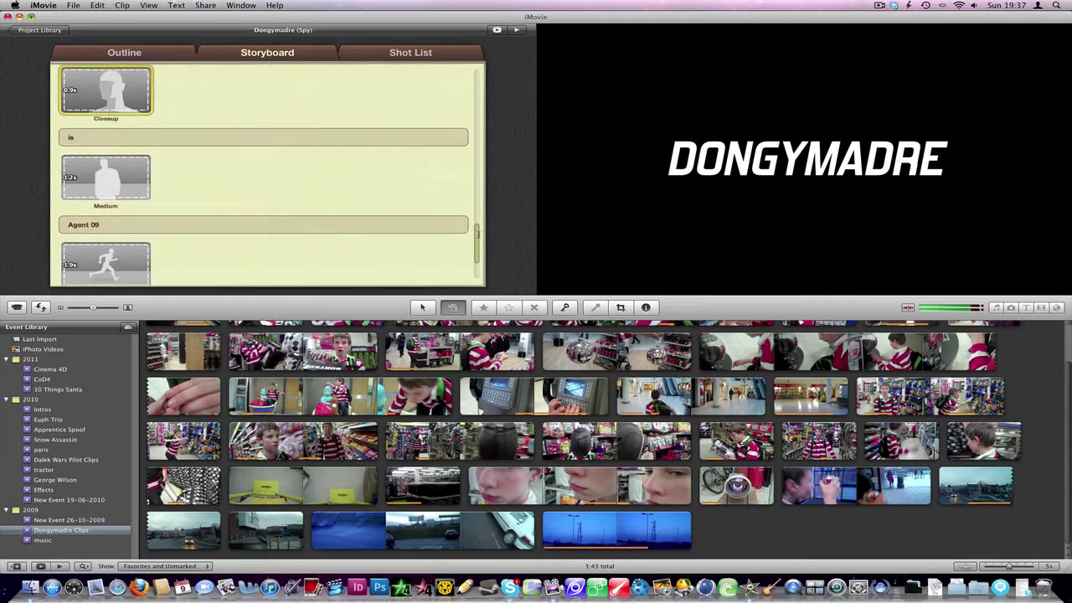
pyautogui.moveTo(479, 239); pyautogui.dragTo(483, 229)
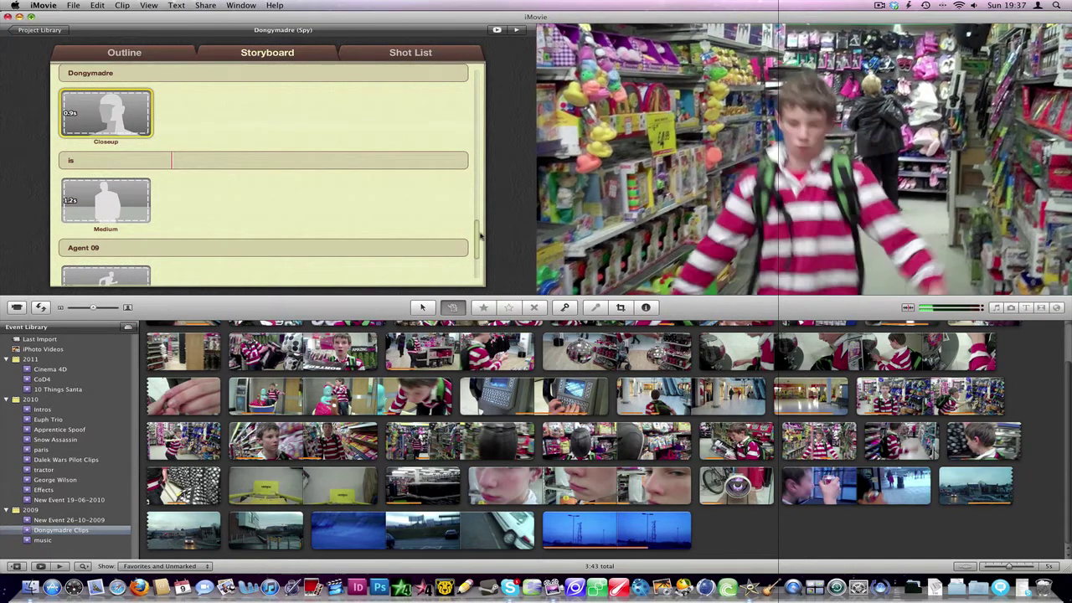
pyautogui.moveTo(477, 236)
pyautogui.mouseDown()
pyautogui.moveTo(476, 249)
pyautogui.moveTo(477, 240)
pyautogui.mouseUp()
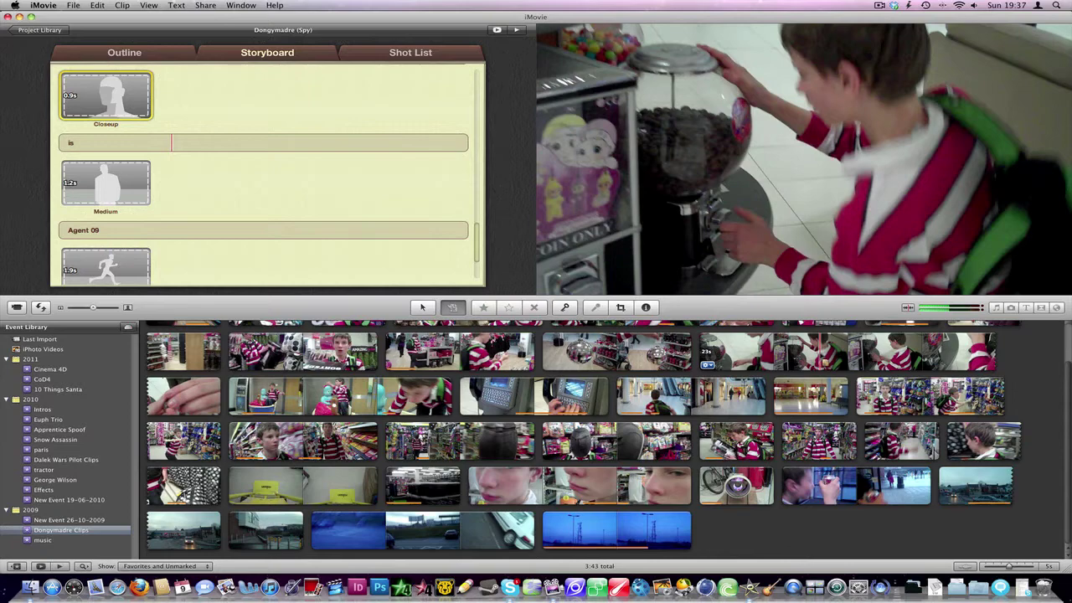
pyautogui.moveTo(1067, 365); pyautogui.dragTo(1058, 332)
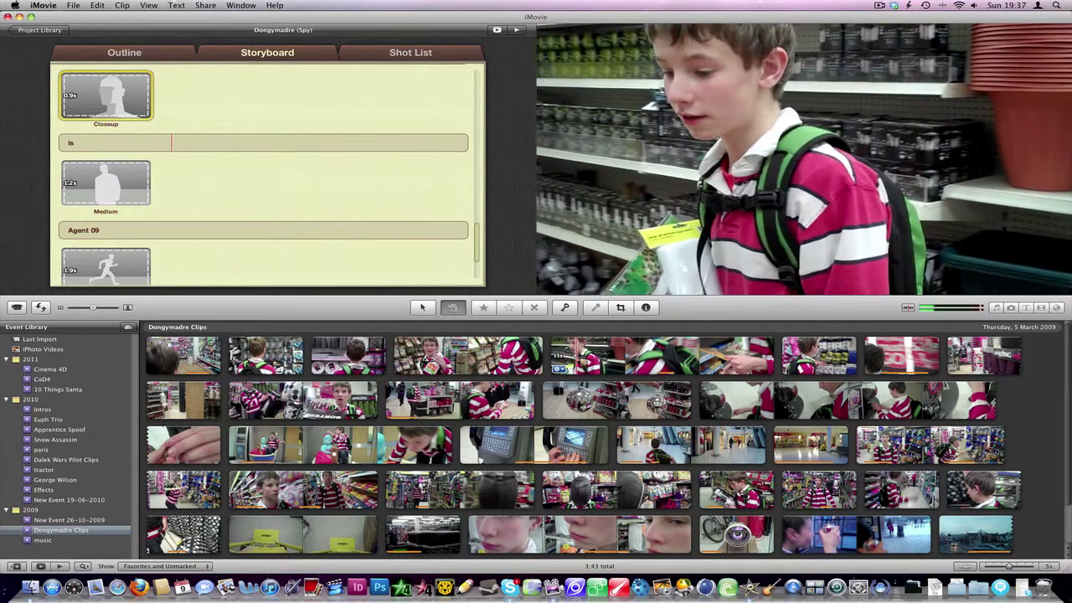
pyautogui.click(581, 361)
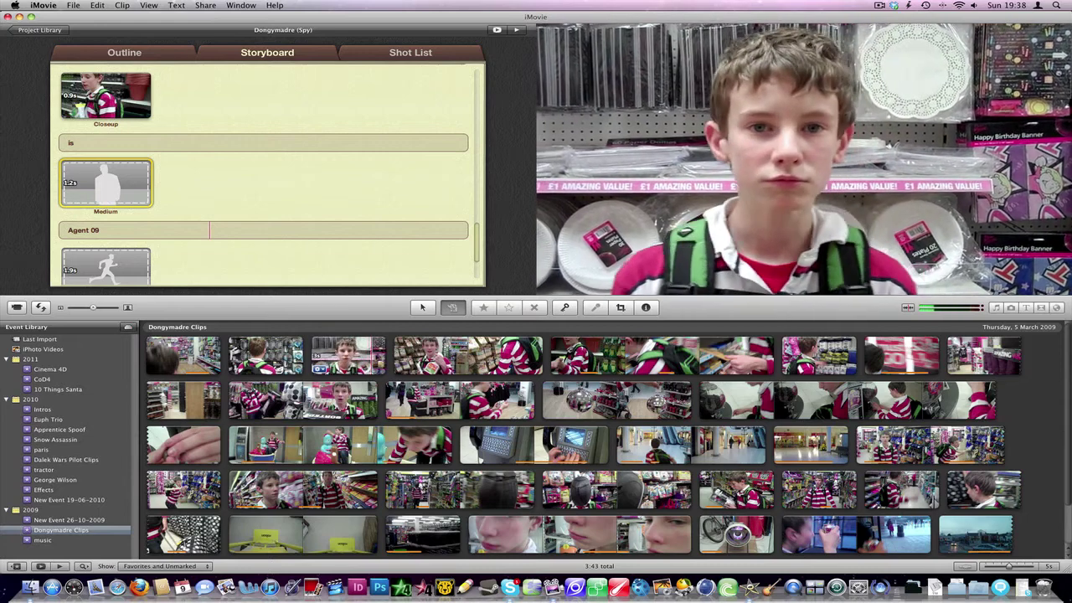
# Step: Add the clip of the boy before the paper plates, move it into the 1.9 s Action placeholder under "Agent 09", and play it
pyautogui.click(348, 355)
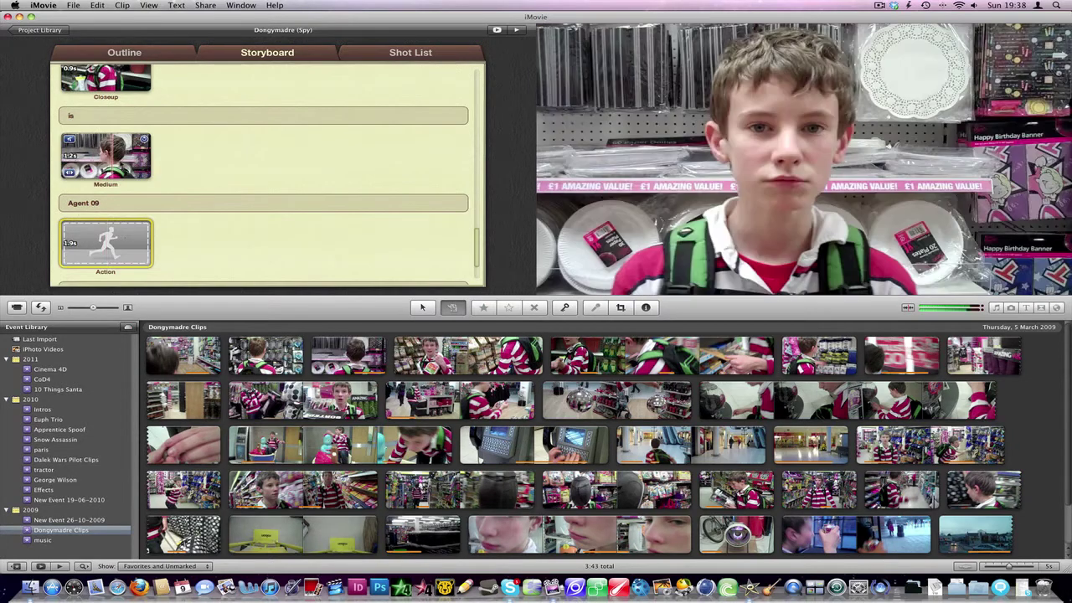
pyautogui.moveTo(119, 161); pyautogui.dragTo(110, 258)
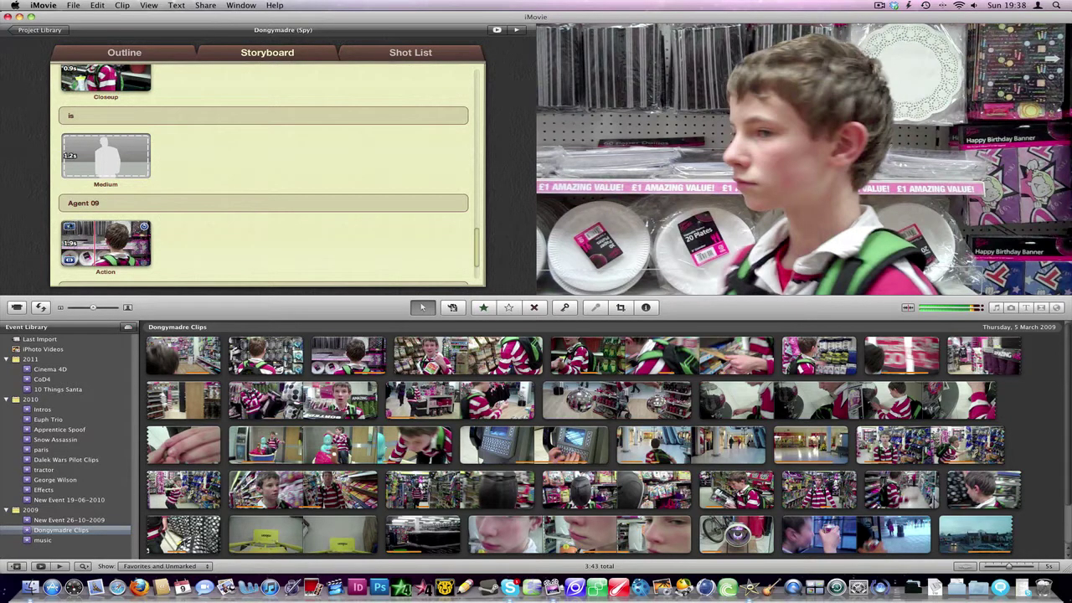
pyautogui.press('space')
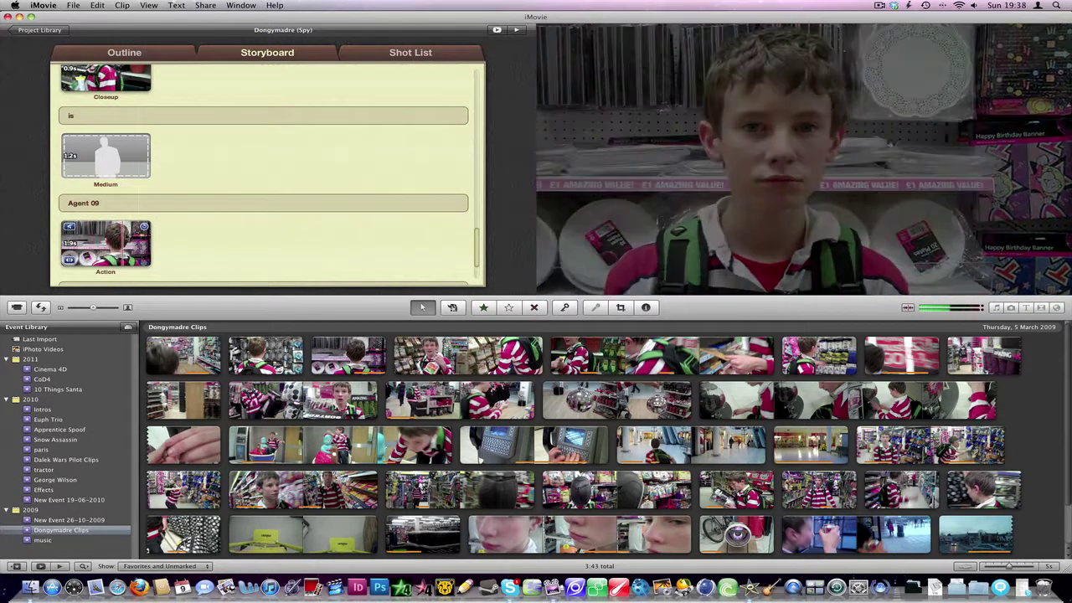
# Step: Fill the vacated 1.2 s Medium placeholder under "is" with the close shot of the masked boy and finish without watching the trailer
pyautogui.click(115, 161)
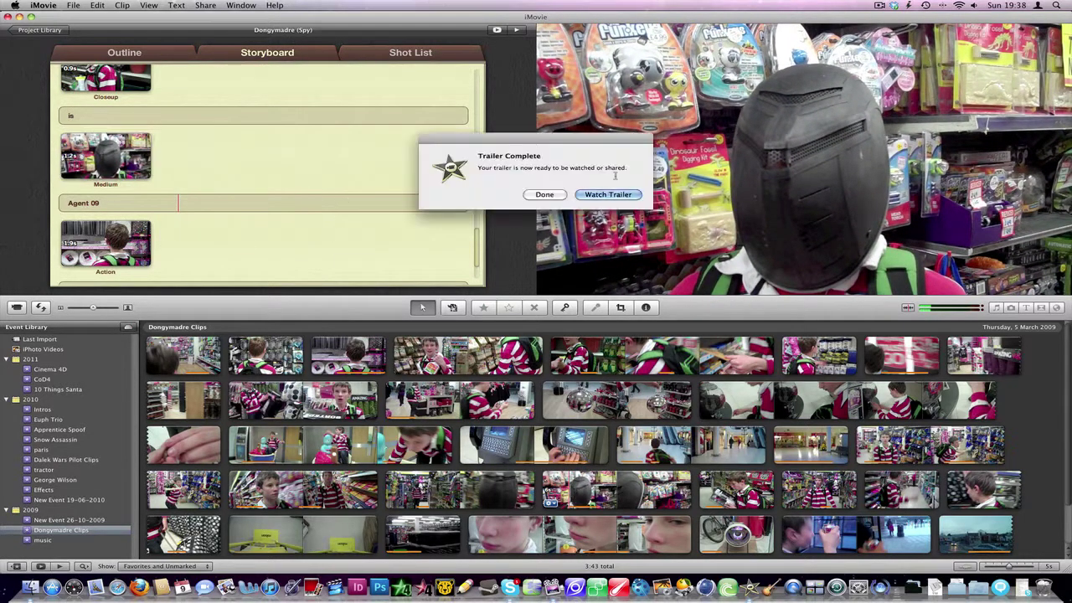
pyautogui.click(545, 194)
# Step: Set up a movie export of the finished trailer at HD 720p with the file name "Dongymadre Trailer"
pyautogui.moveTo(476, 232); pyautogui.dragTo(479, 268)
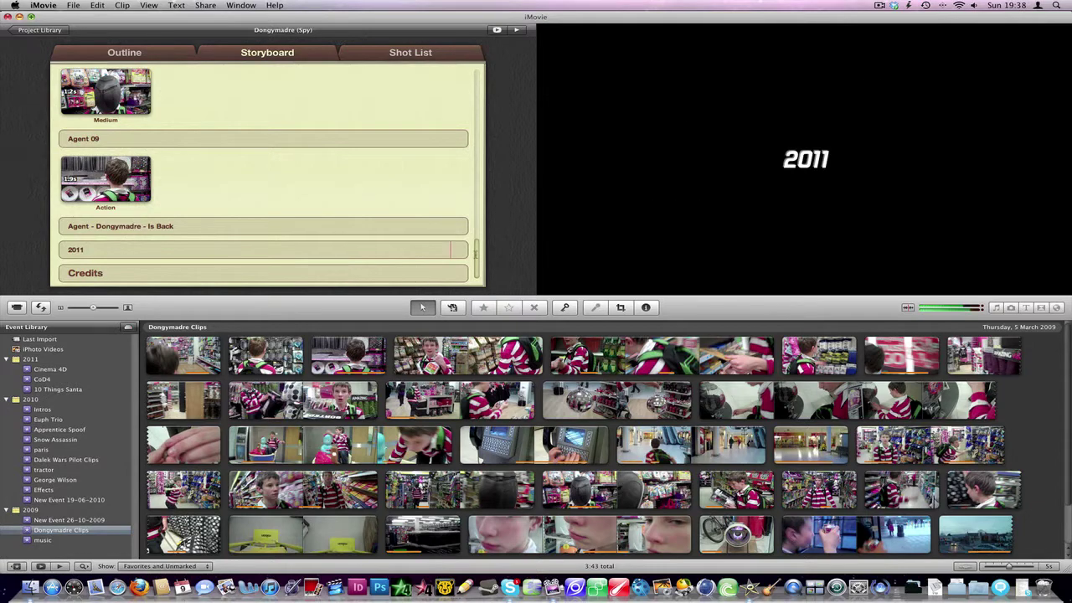
pyautogui.scroll(15, 451, 250)
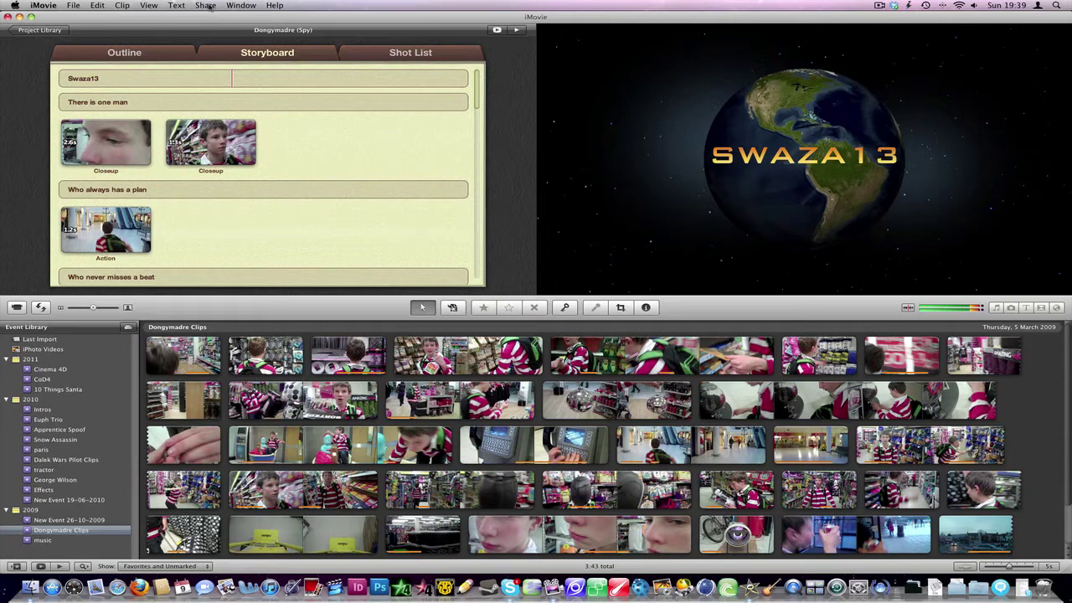
pyautogui.click(207, 6)
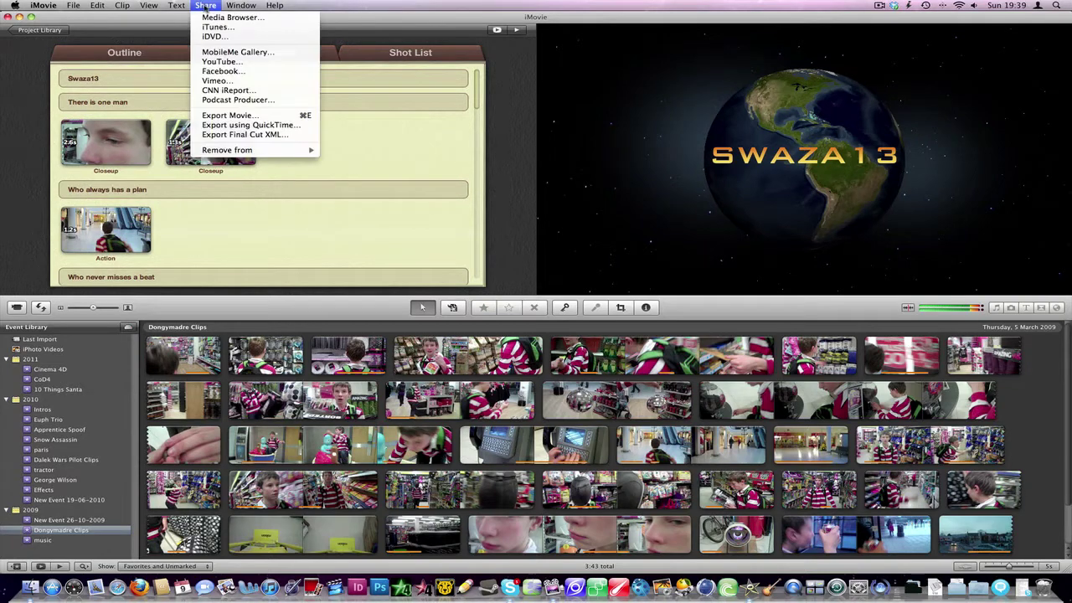
pyautogui.click(252, 116)
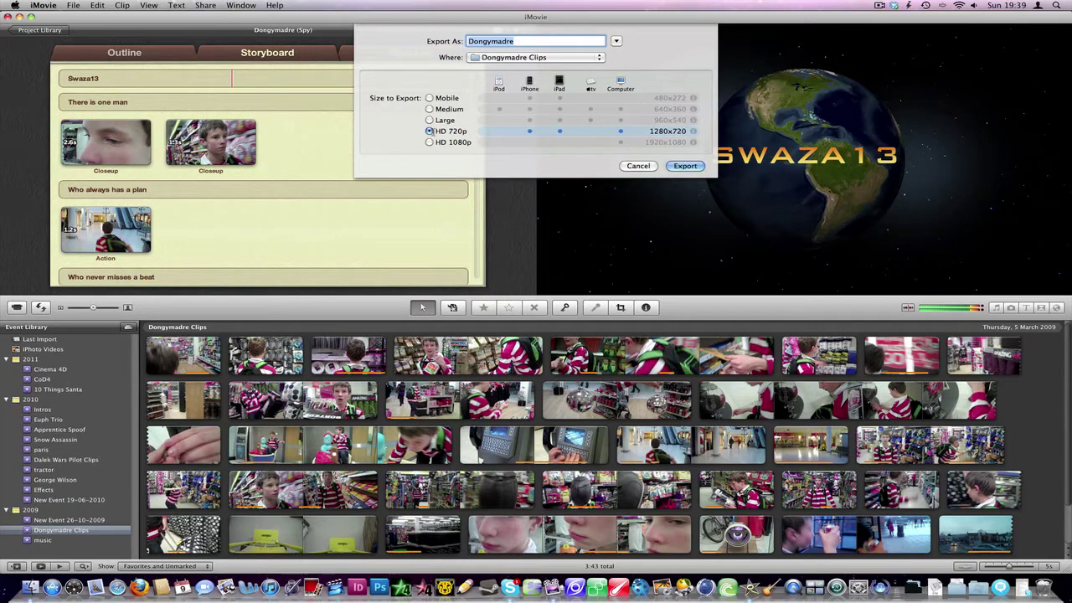
pyautogui.click(529, 41)
pyautogui.write('Trailer')
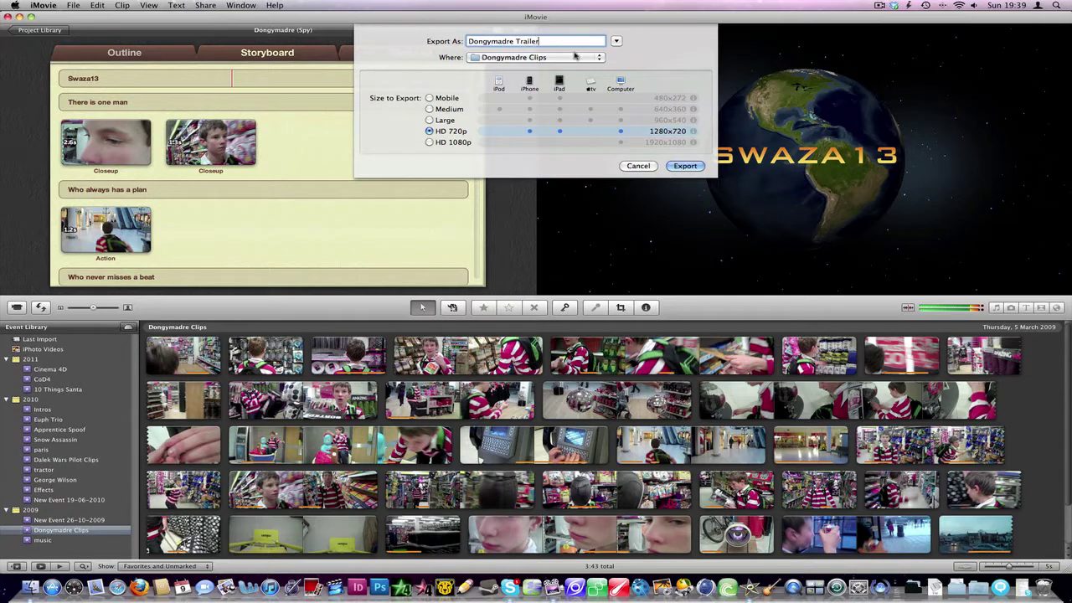
# Step: Choose a save location for the exported trailer and start the export
pyautogui.click(575, 57)
pyautogui.click(557, 123)
pyautogui.click(685, 166)
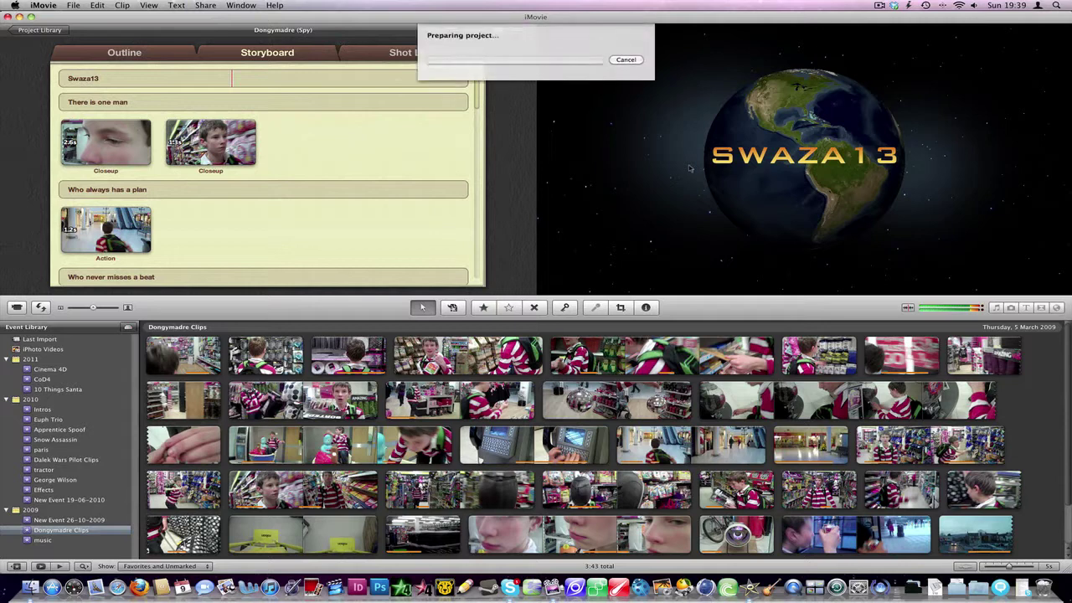